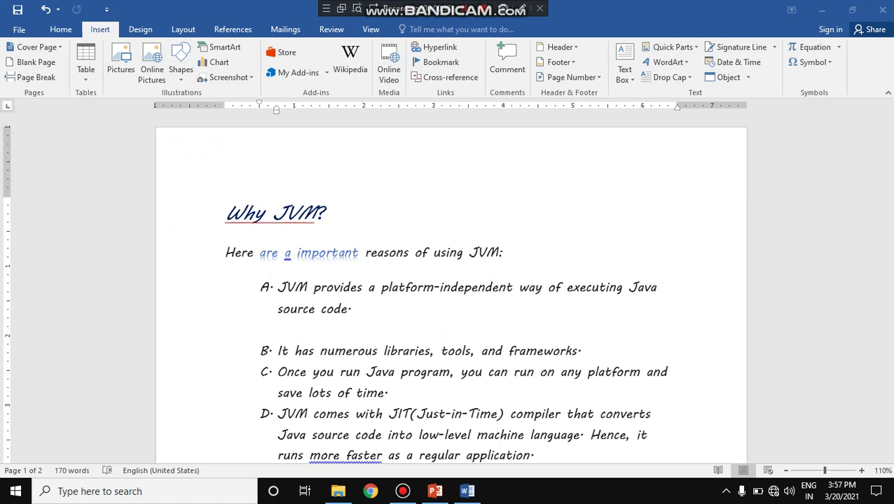
# Step: Add two blank lines after reason D
pyautogui.moveTo(888, 143)
pyautogui.mouseDown()
pyautogui.moveTo(885, 199)
pyautogui.moveTo(886, 187)
pyautogui.mouseUp()
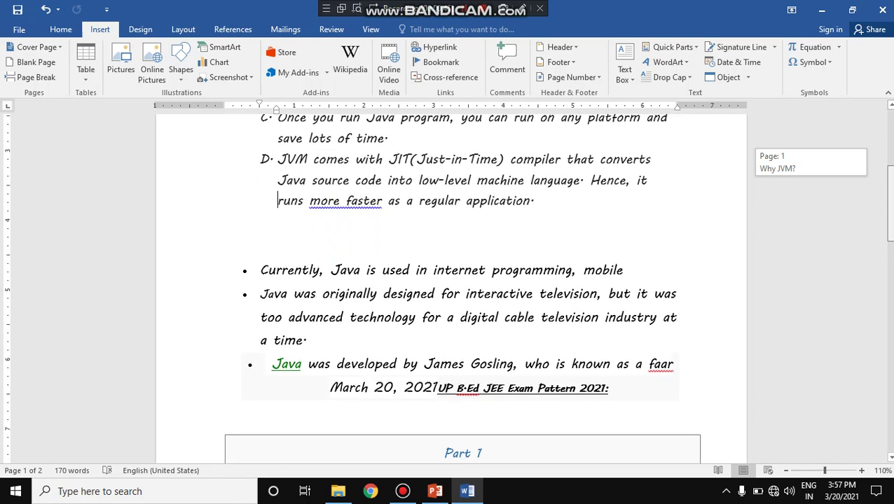
pyautogui.moveTo(887, 187); pyautogui.dragTo(887, 238)
pyautogui.click(439, 245)
pyautogui.press('Return')
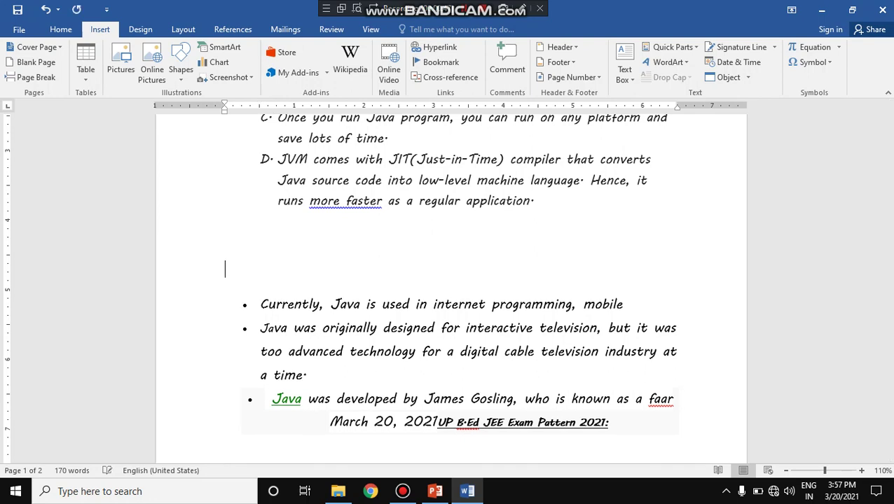
pyautogui.press('Return')
pyautogui.press('Return')
pyautogui.press('Return')
pyautogui.press('Return')
pyautogui.press('Return')
pyautogui.press('Return')
pyautogui.press('Return')
pyautogui.press('Return')
pyautogui.press('Return')
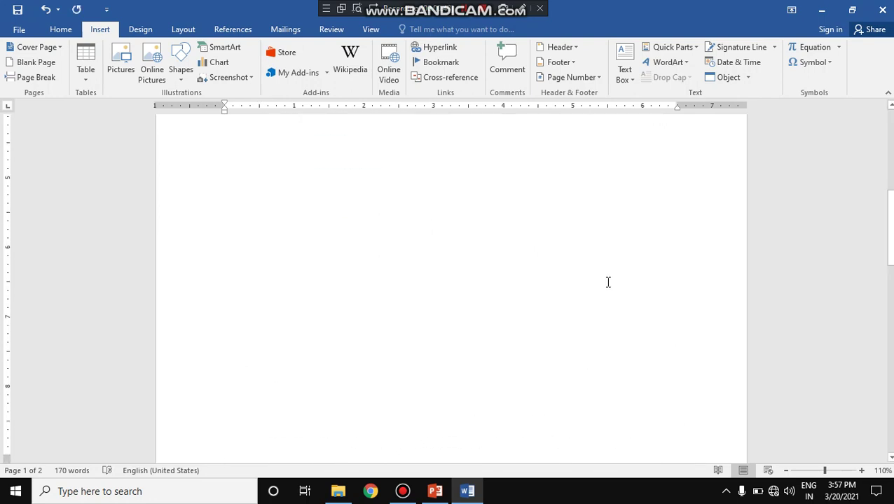
# Step: Delete the empty lines below reason D so the Java bullets follow it directly
pyautogui.moveTo(889, 224)
pyautogui.mouseDown()
pyautogui.moveTo(889, 280)
pyautogui.moveTo(889, 217)
pyautogui.mouseUp()
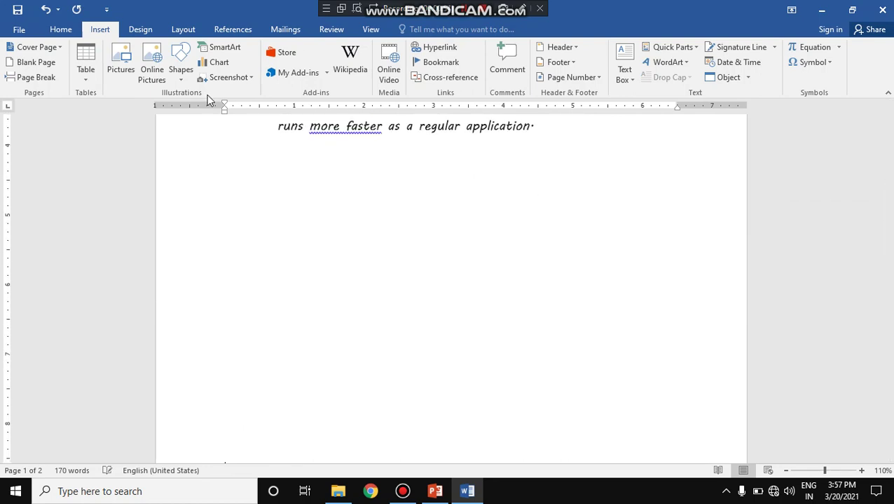
pyautogui.moveTo(242, 159); pyautogui.dragTo(261, 145)
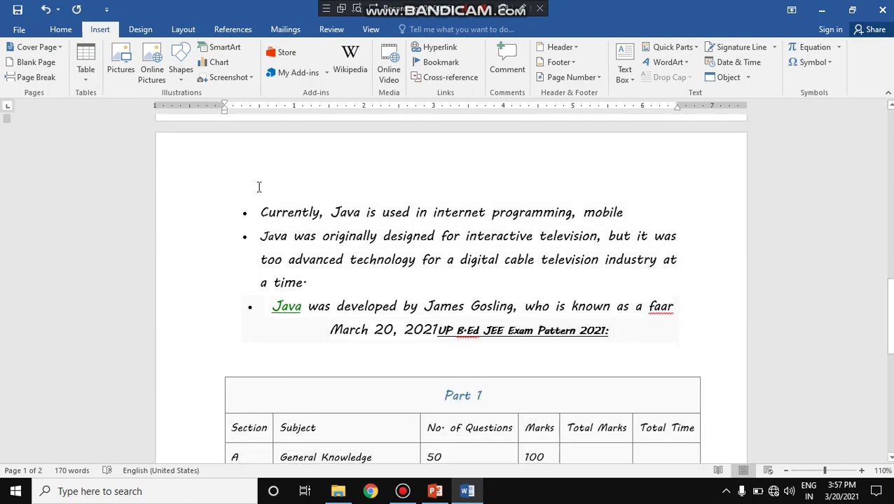
pyautogui.moveTo(261, 145); pyautogui.dragTo(261, 165)
pyautogui.press('Delete')
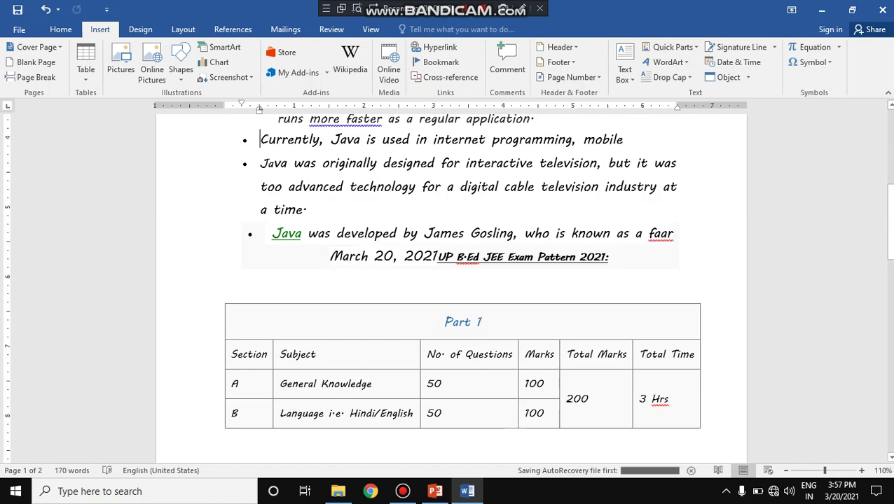
pyautogui.moveTo(887, 226); pyautogui.dragTo(883, 212)
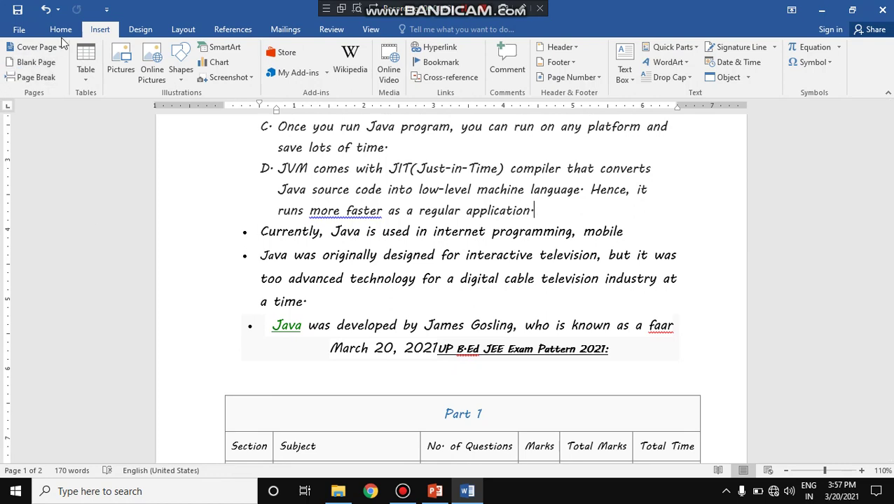
# Step: Insert a page break before the Java bullets and remove the stray E· list label
pyautogui.click(50, 82)
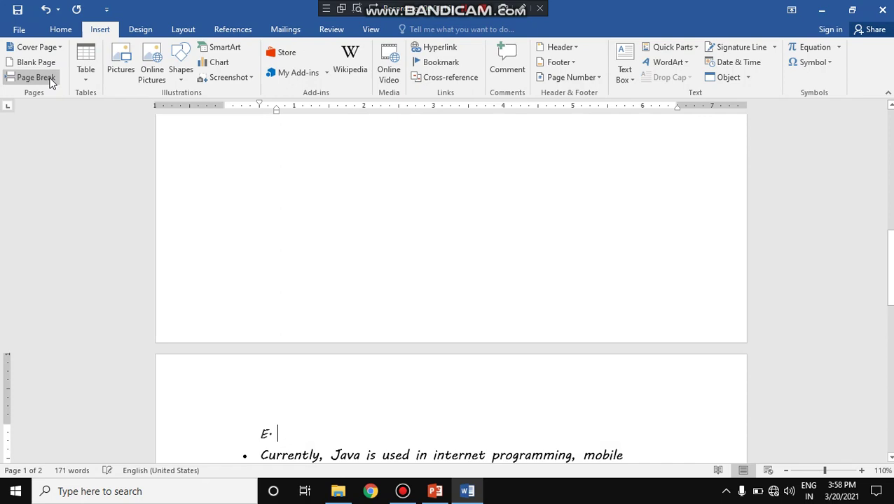
pyautogui.press('BackSpace')
pyautogui.press('BackSpace')
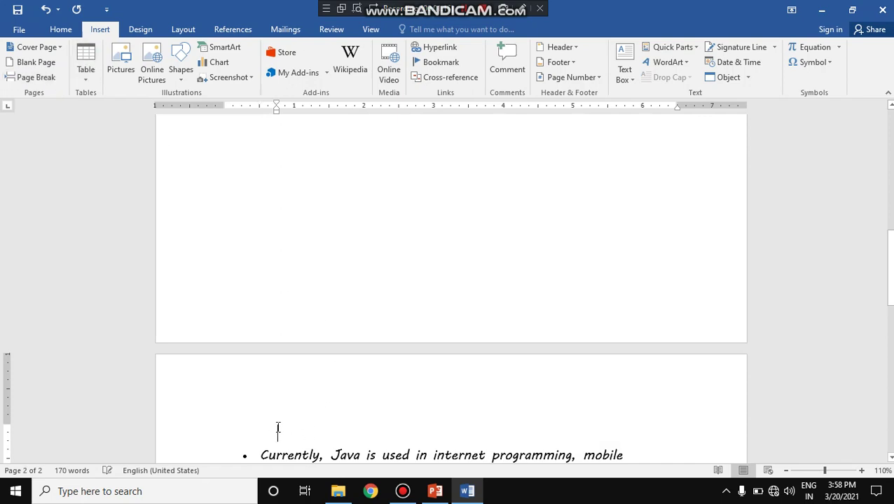
pyautogui.moveTo(889, 266)
pyautogui.mouseDown()
pyautogui.moveTo(890, 339)
pyautogui.moveTo(890, 325)
pyautogui.mouseUp()
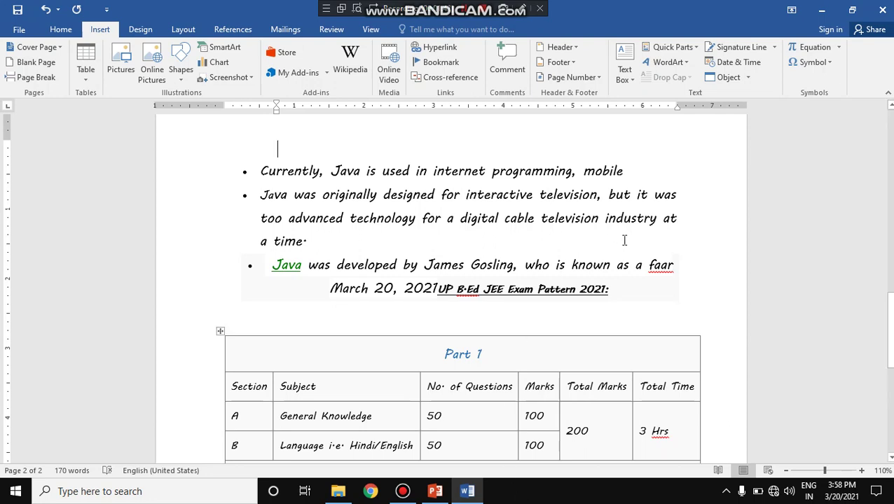
pyautogui.click(35, 47)
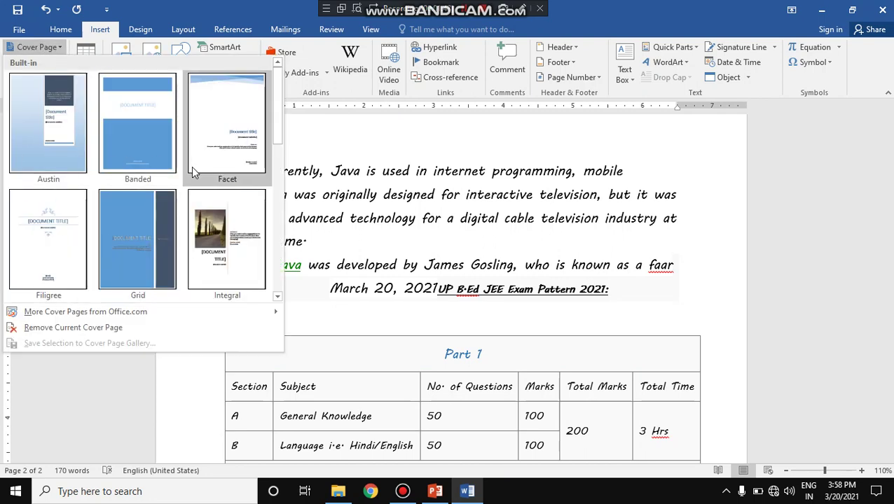
pyautogui.moveTo(277, 133); pyautogui.dragTo(285, 192)
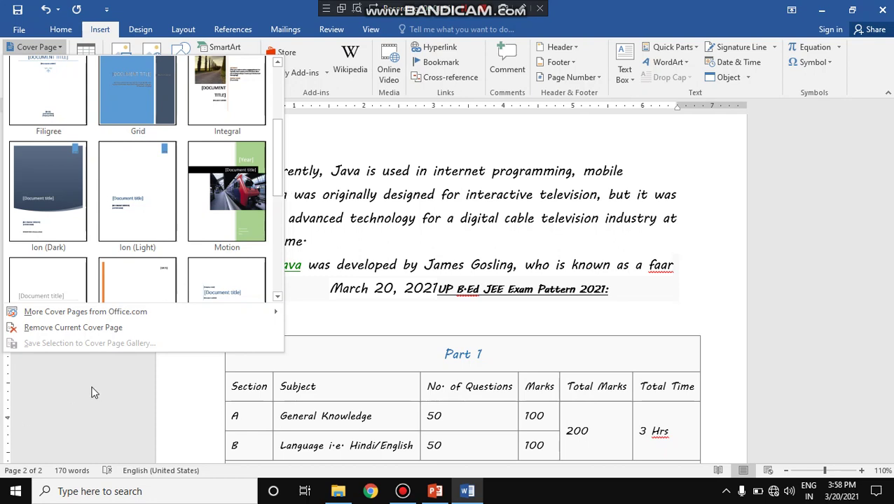
pyautogui.click(91, 390)
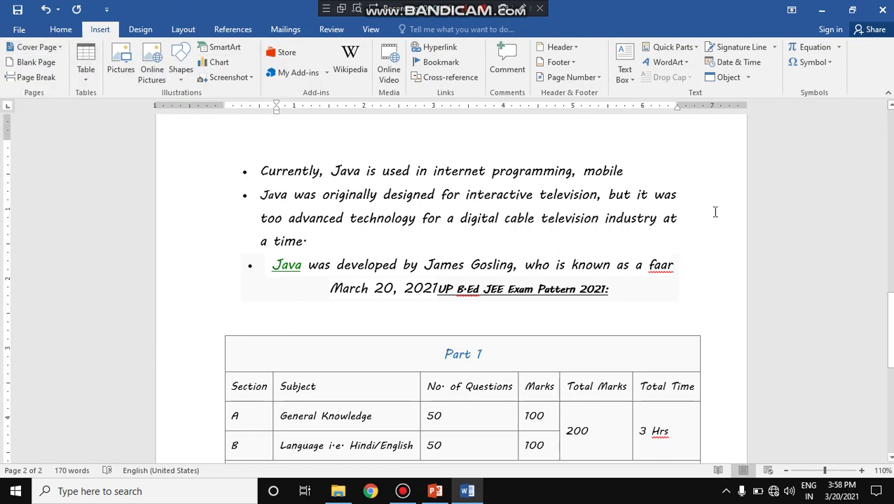
pyautogui.moveTo(888, 330); pyautogui.dragTo(889, 413)
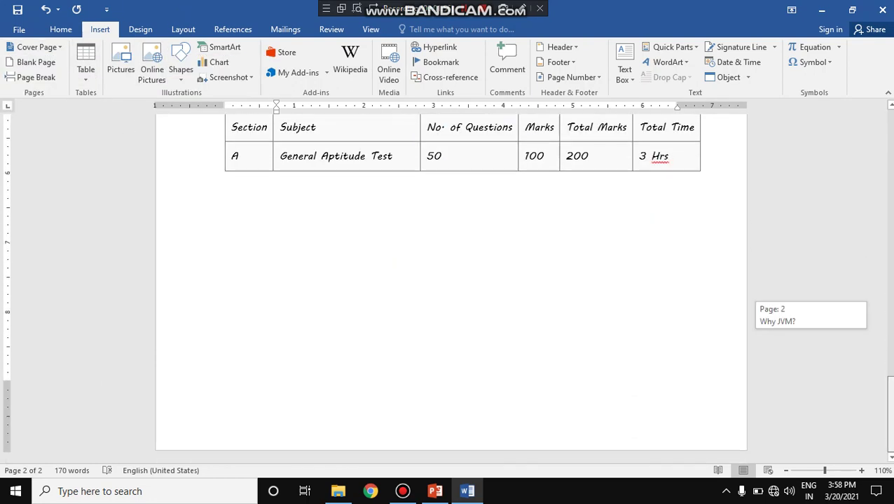
# Step: Add an empty line below the exam table and insert a 5-column, 7-row table there
pyautogui.click(246, 245)
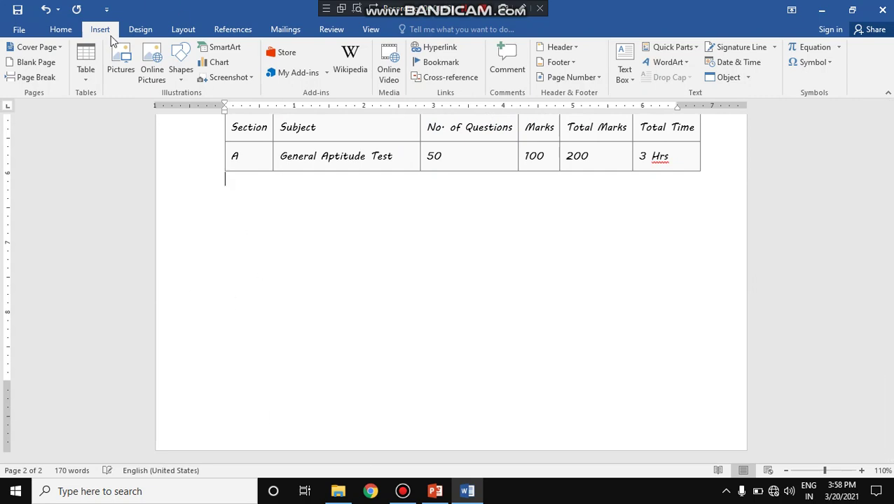
pyautogui.click(83, 75)
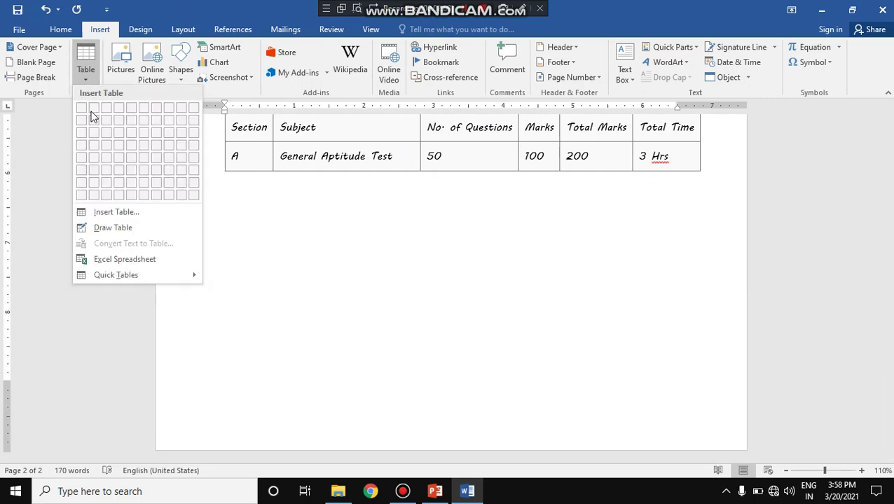
pyautogui.click(268, 243)
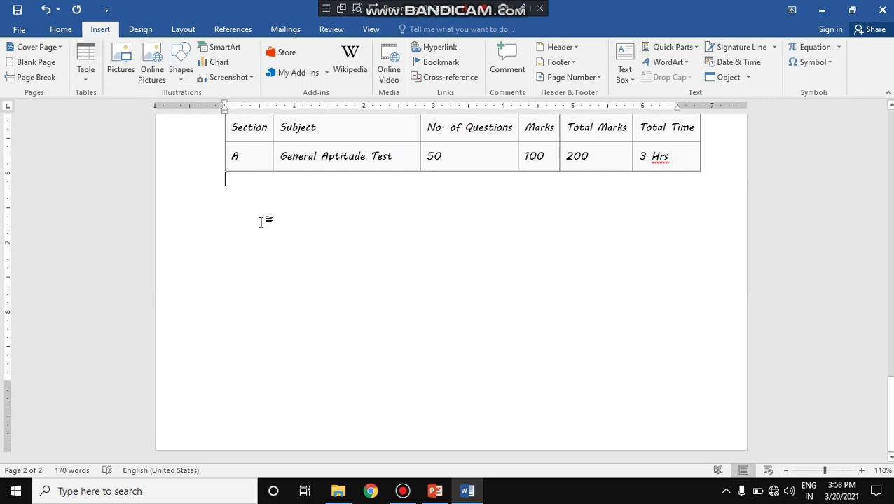
pyautogui.click(92, 74)
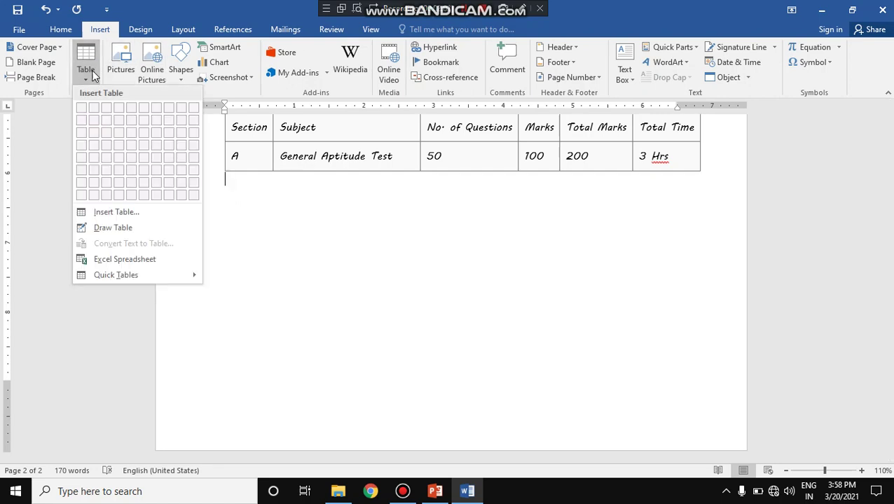
pyautogui.click(245, 181)
pyautogui.press('Return')
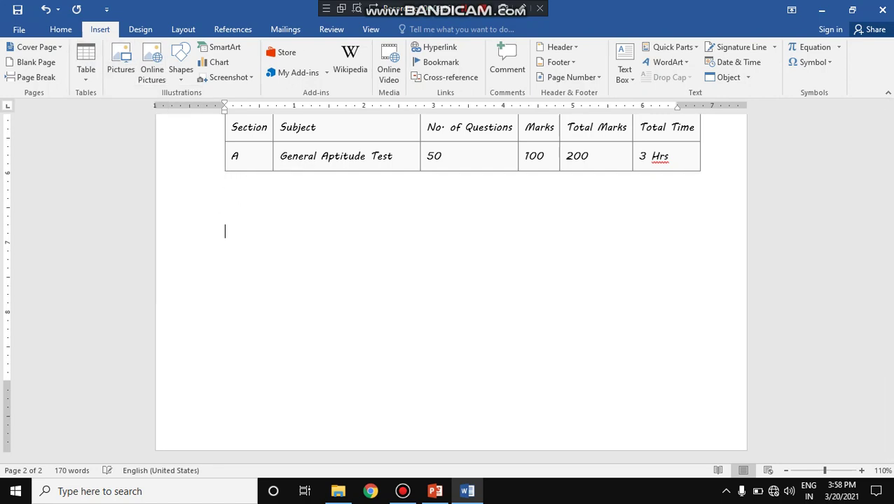
pyautogui.click(91, 65)
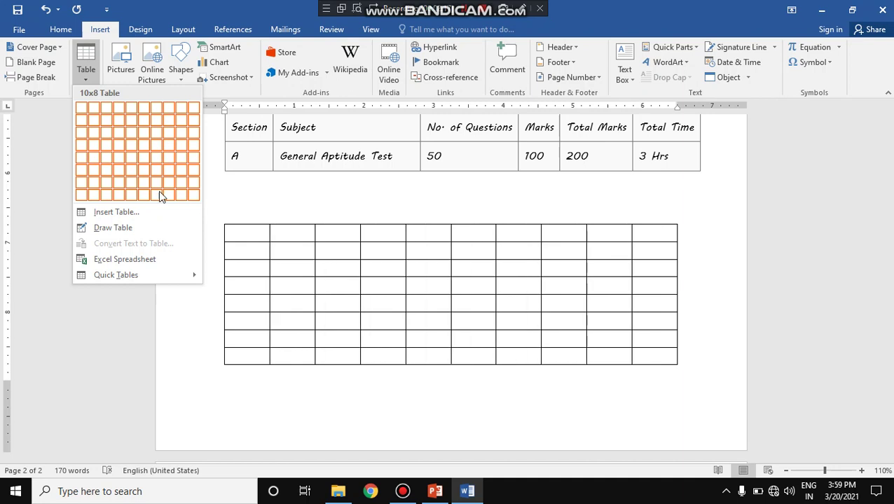
pyautogui.click(131, 182)
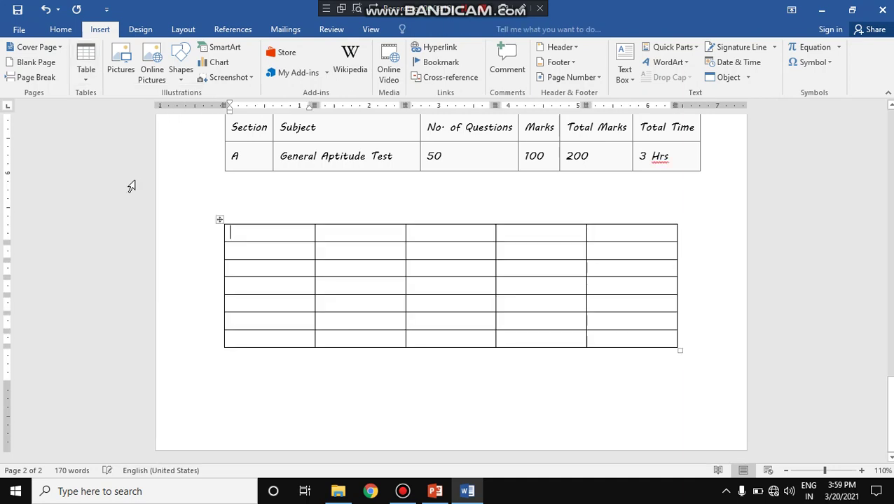
# Step: Type 'Scs,,d' in the new table and apply the black-header banded grid table style
pyautogui.write('Scs,,d')
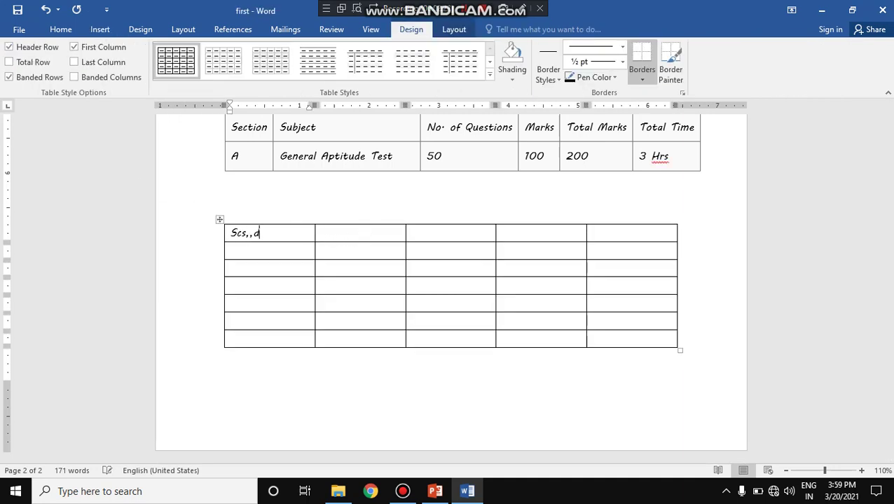
pyautogui.click(223, 61)
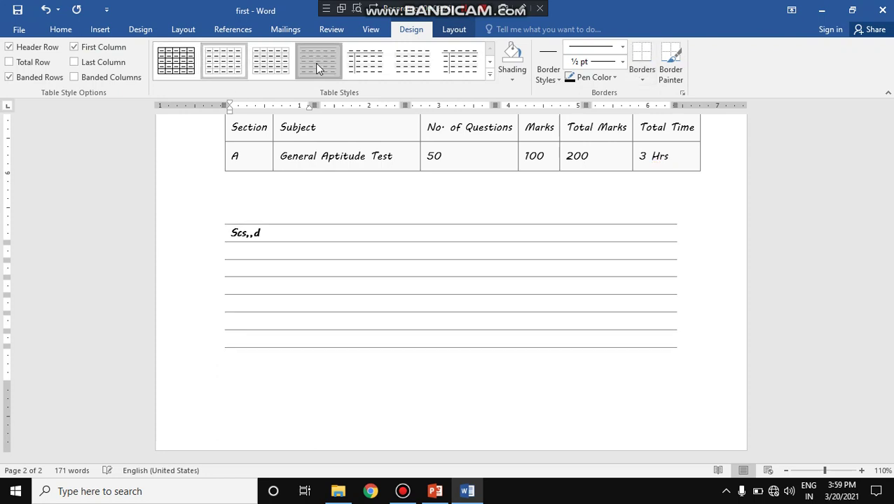
pyautogui.click(413, 61)
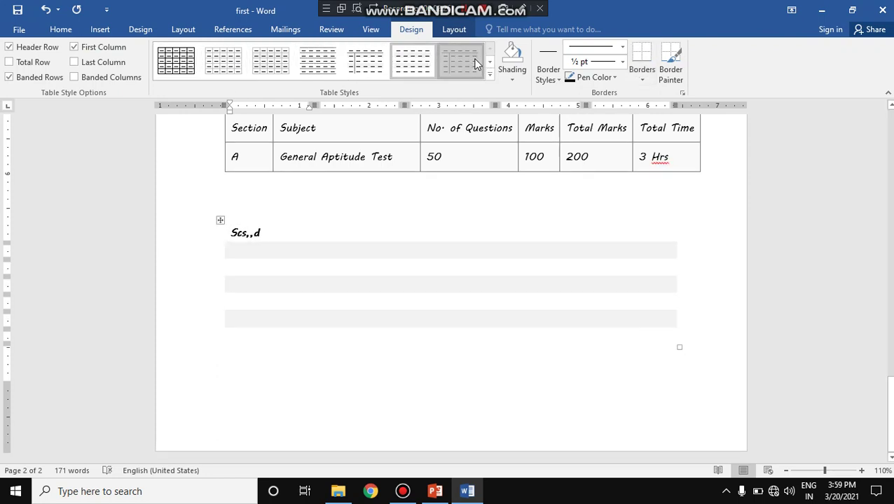
pyautogui.click(489, 74)
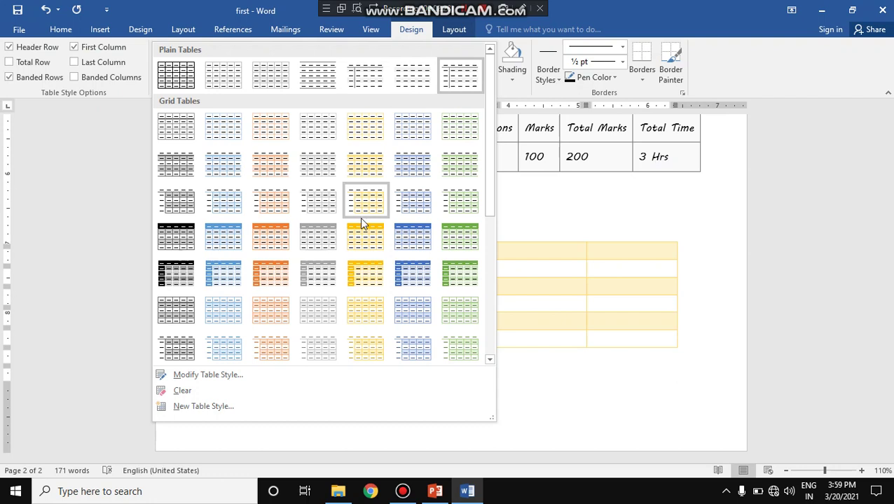
pyautogui.click(176, 237)
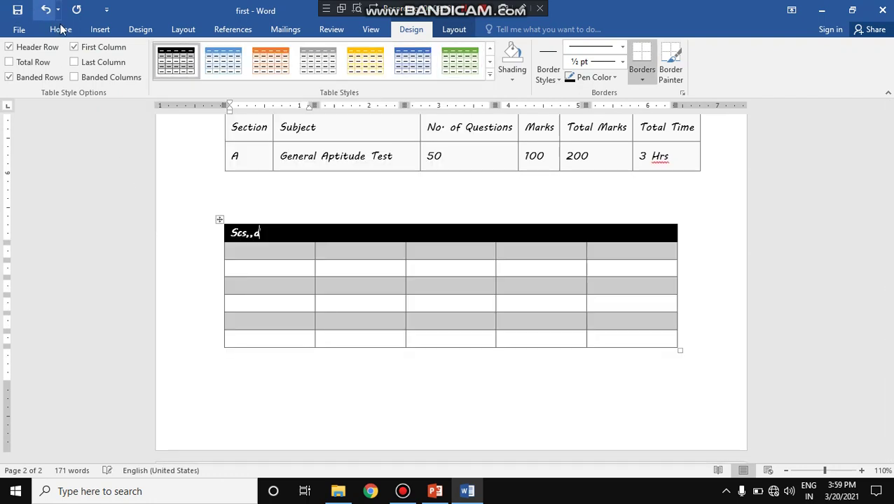
pyautogui.click(61, 29)
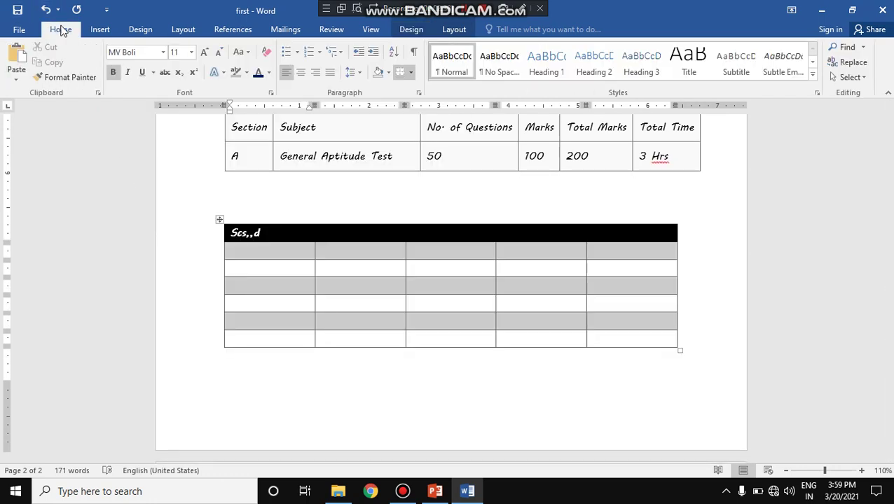
pyautogui.click(112, 27)
# Step: Draw a small table by hand below the styled one and divide it into three rows
pyautogui.click(86, 74)
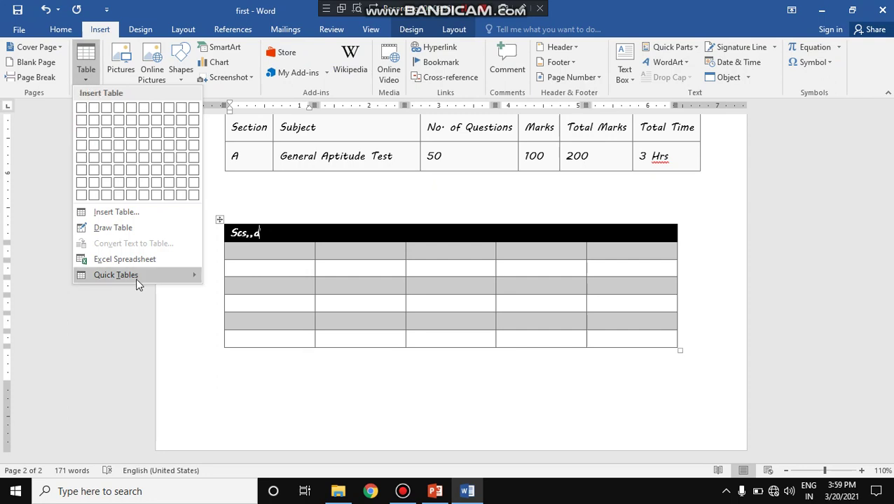
pyautogui.click(112, 227)
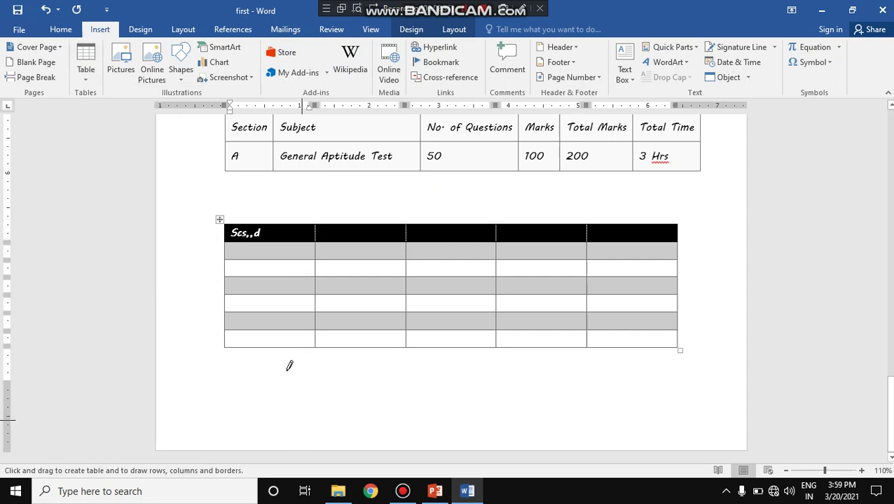
pyautogui.moveTo(274, 364)
pyautogui.mouseDown()
pyautogui.moveTo(326, 413)
pyautogui.moveTo(387, 418)
pyautogui.mouseUp()
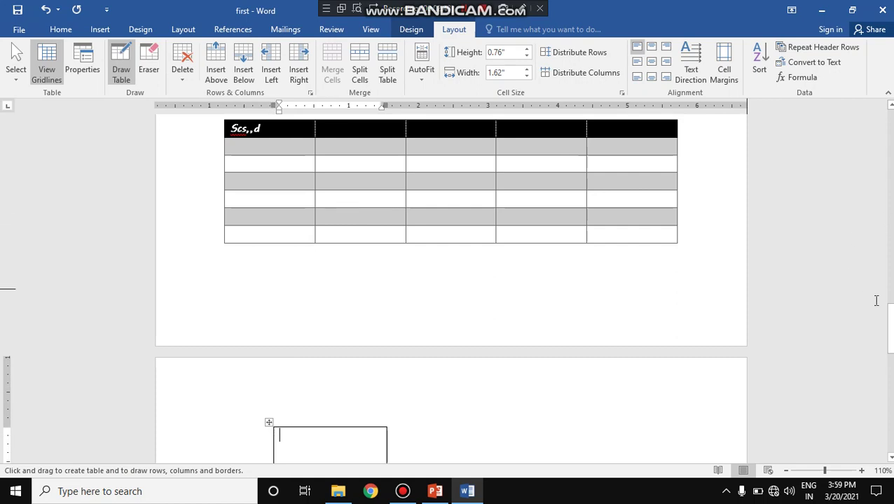
pyautogui.moveTo(890, 328); pyautogui.dragTo(889, 362)
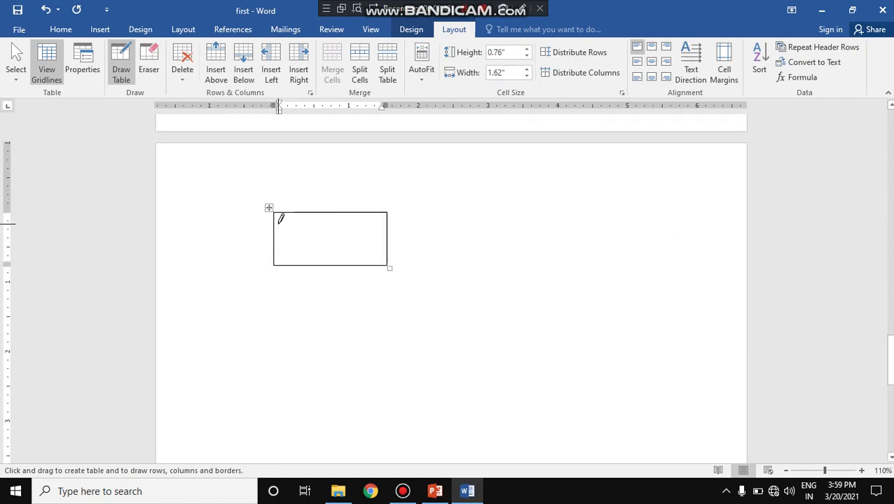
pyautogui.moveTo(329, 219); pyautogui.dragTo(386, 225)
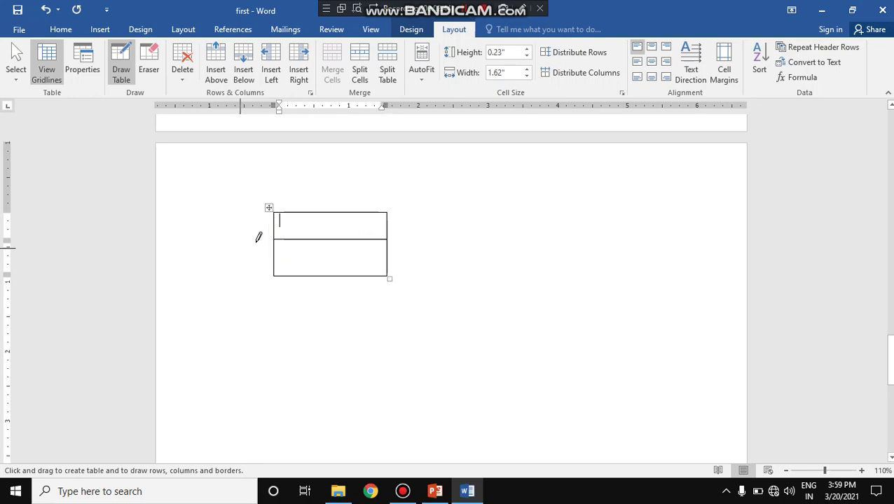
pyautogui.moveTo(318, 251); pyautogui.dragTo(386, 252)
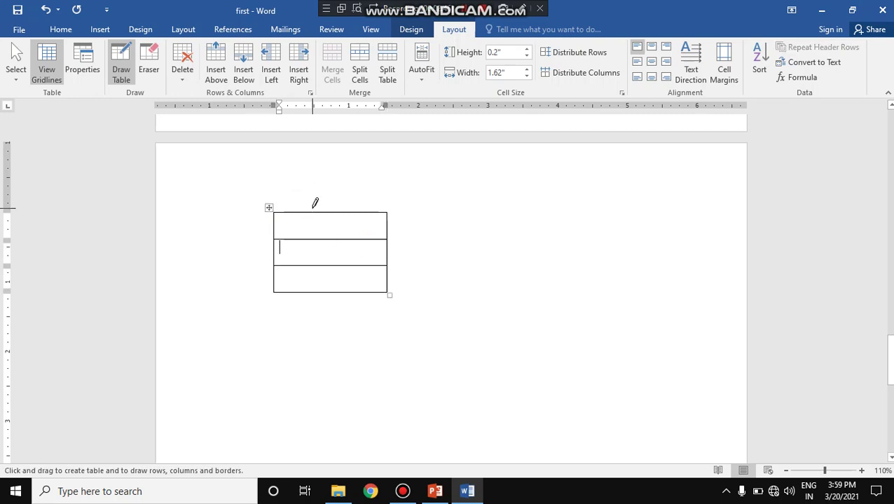
# Step: Draw vertical borders splitting cells in the banded table's second, third and fourth columns
pyautogui.moveTo(889, 358)
pyautogui.mouseDown()
pyautogui.moveTo(890, 274)
pyautogui.moveTo(890, 311)
pyautogui.mouseUp()
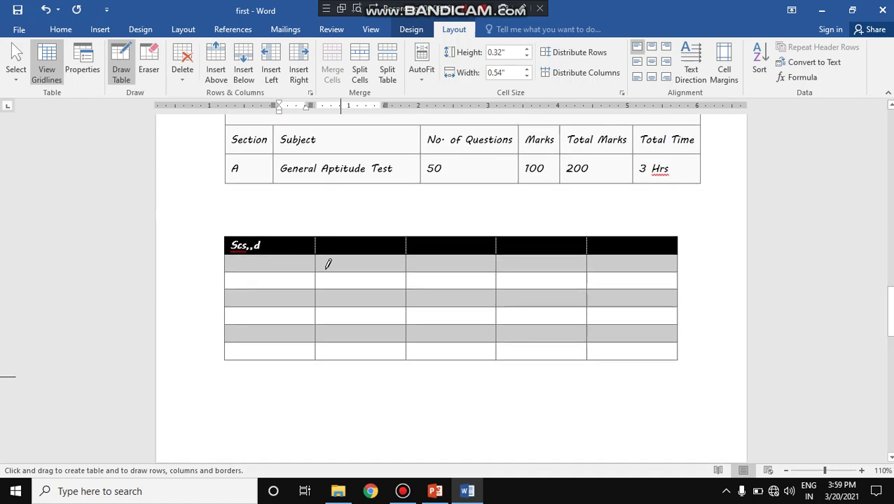
pyautogui.moveTo(353, 257); pyautogui.dragTo(355, 342)
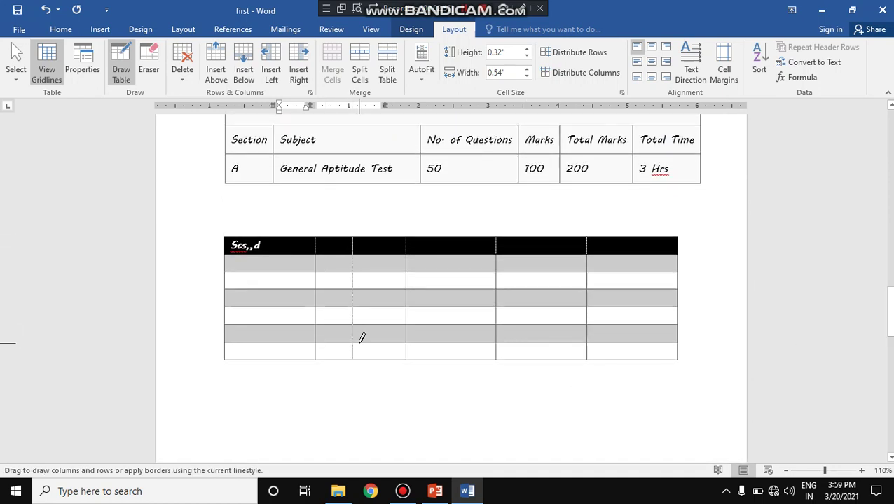
pyautogui.moveTo(453, 279); pyautogui.dragTo(454, 338)
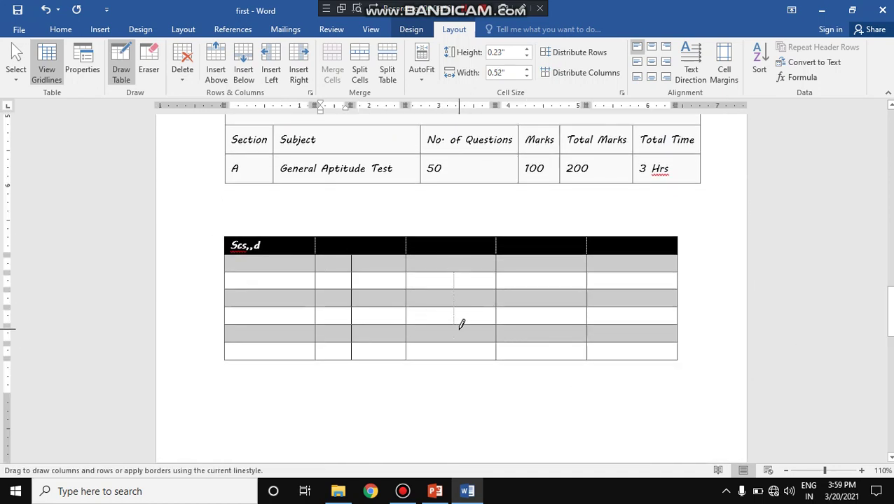
pyautogui.moveTo(534, 258); pyautogui.dragTo(536, 340)
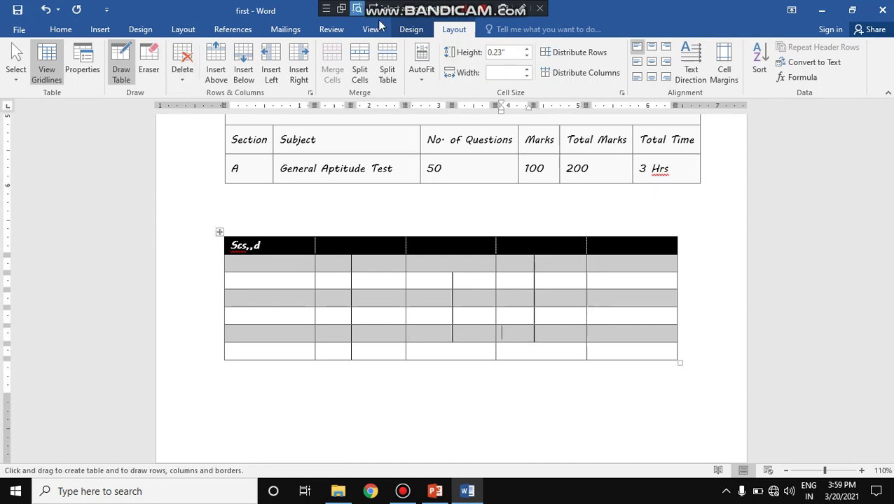
pyautogui.click(100, 29)
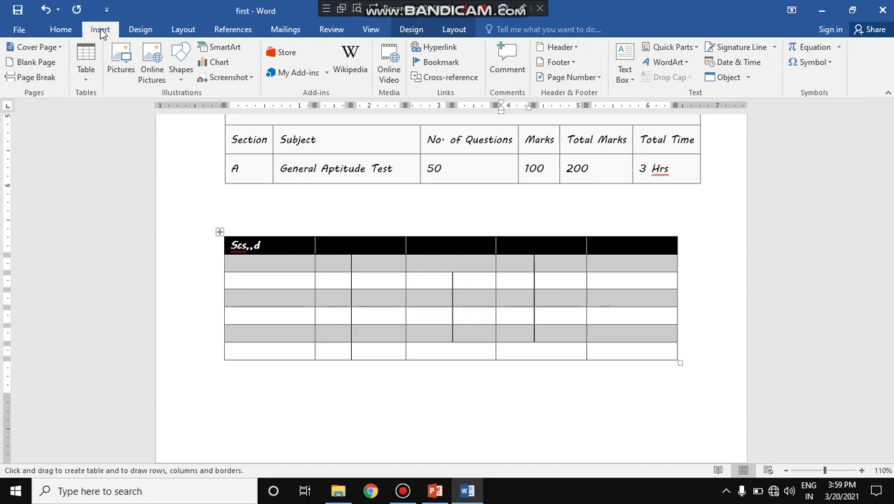
# Step: Insert the Windows 10 wallpaper picture from E:\Wallpaper
pyautogui.click(114, 70)
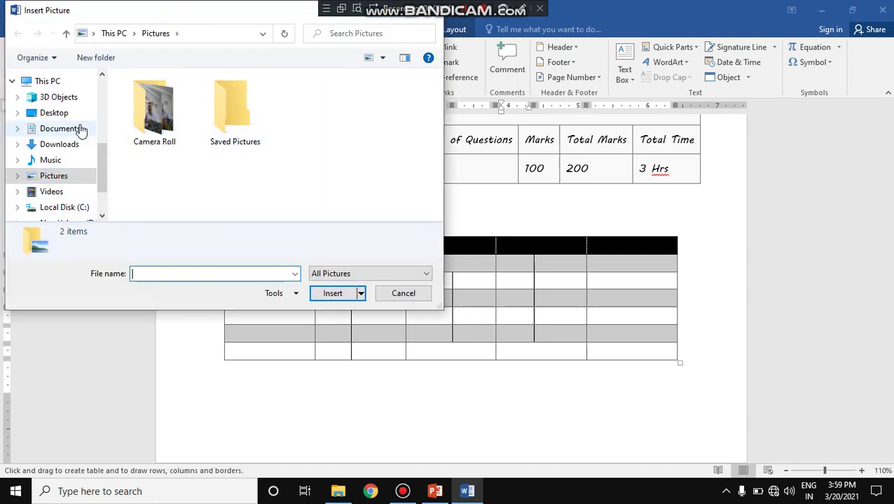
pyautogui.moveTo(101, 171); pyautogui.dragTo(105, 195)
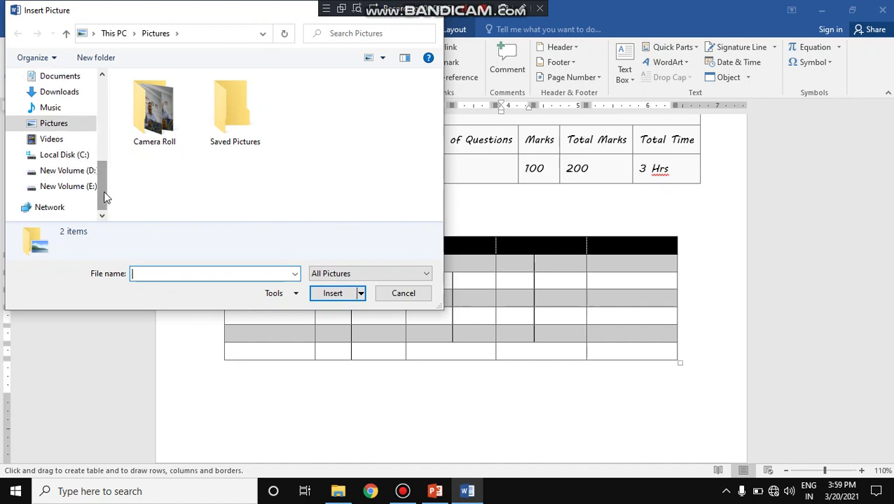
pyautogui.click(70, 171)
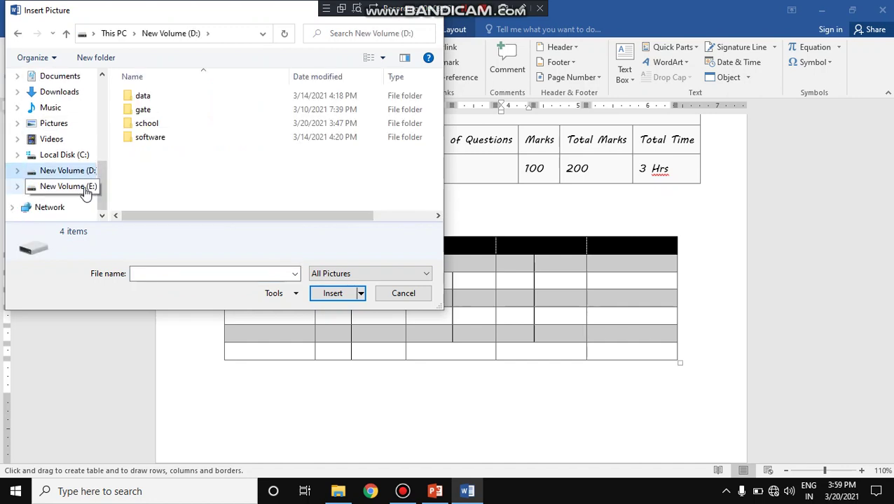
pyautogui.click(85, 188)
pyautogui.doubleClick(156, 126)
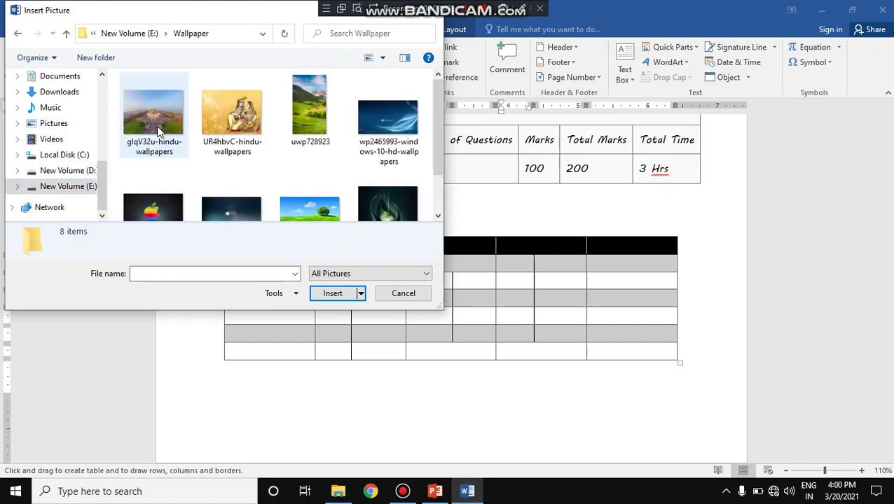
pyautogui.doubleClick(397, 127)
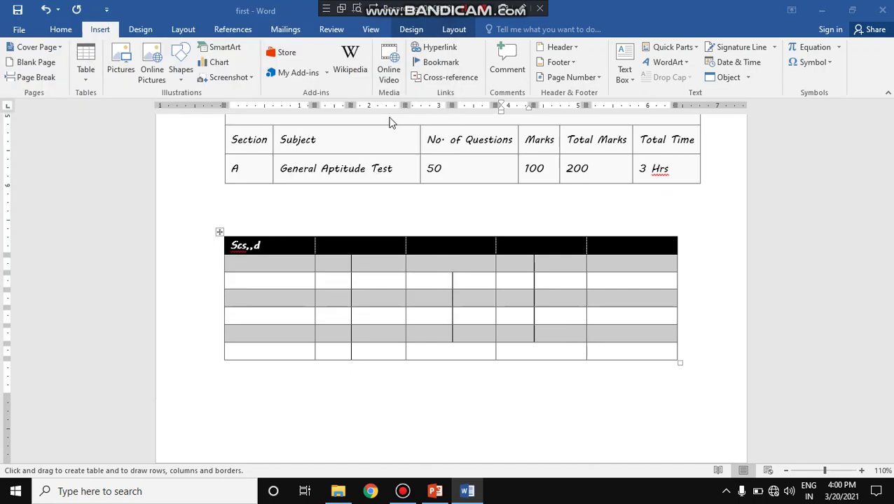
pyautogui.moveTo(890, 358); pyautogui.dragTo(890, 425)
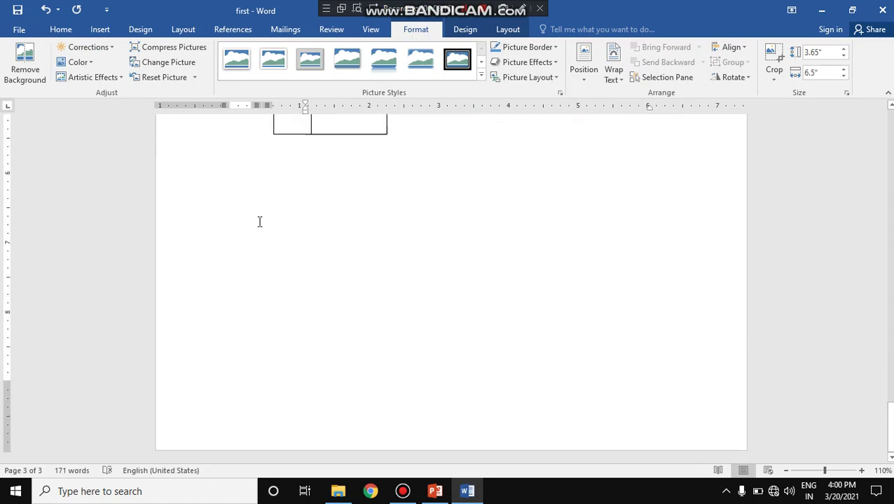
pyautogui.moveTo(887, 333); pyautogui.dragTo(888, 410)
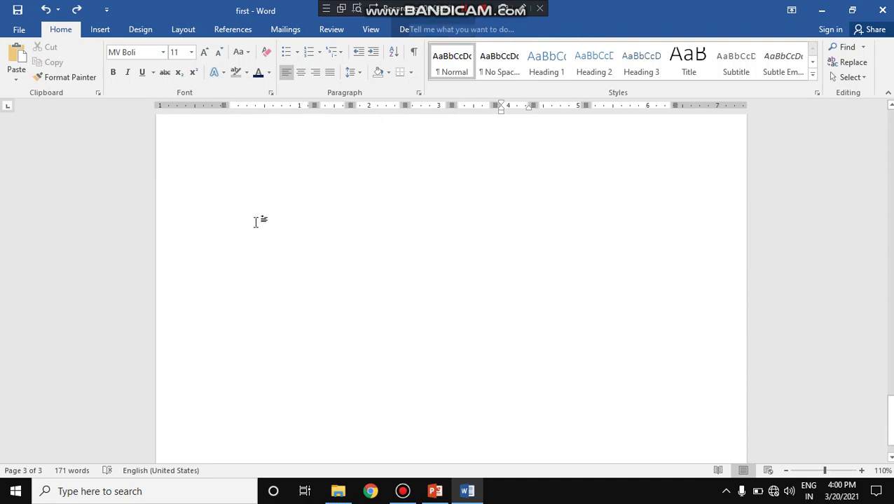
# Step: Start a new line below the drawn table and insert the Windows 10 wallpaper there
pyautogui.click(256, 221)
pyautogui.press('Return')
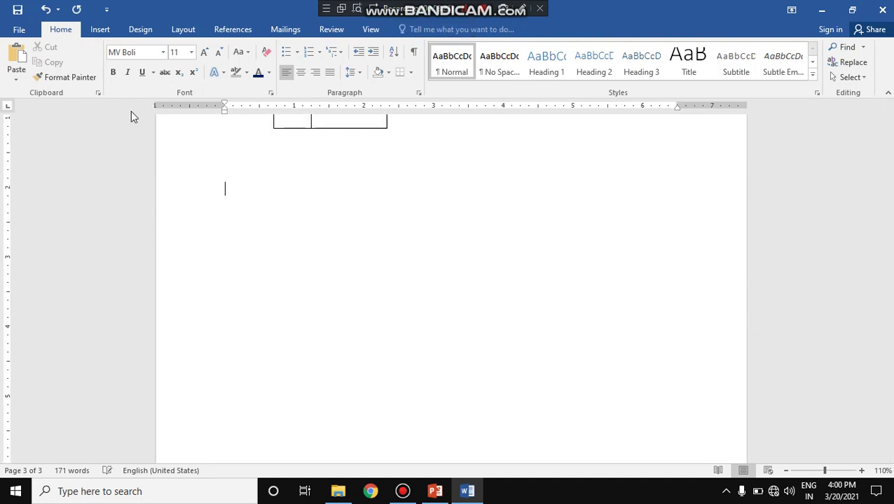
pyautogui.click(100, 29)
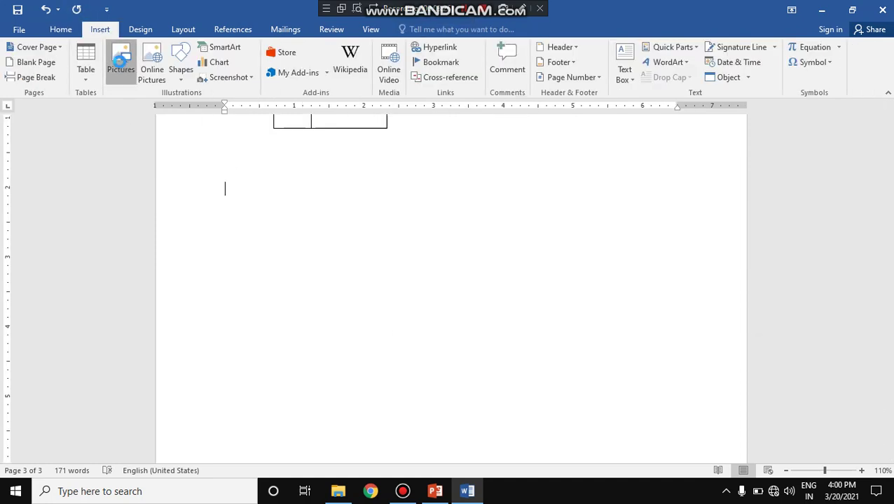
pyautogui.click(121, 66)
pyautogui.doubleClick(386, 116)
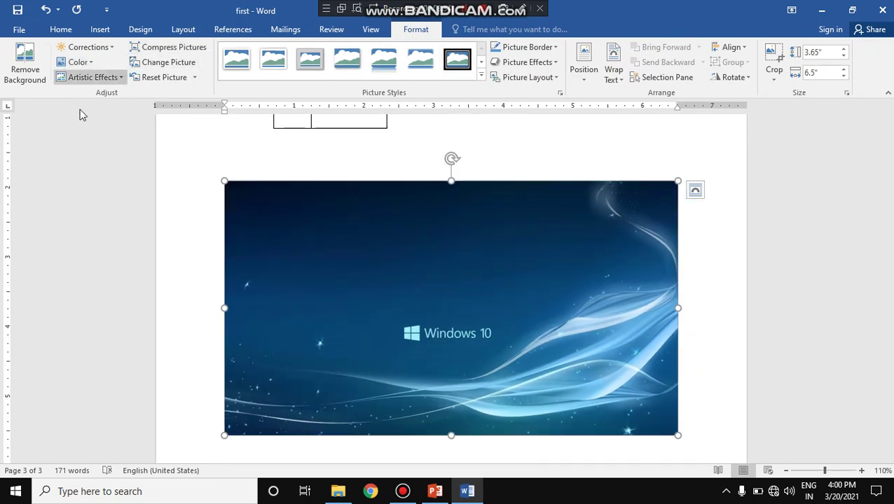
pyautogui.click(77, 28)
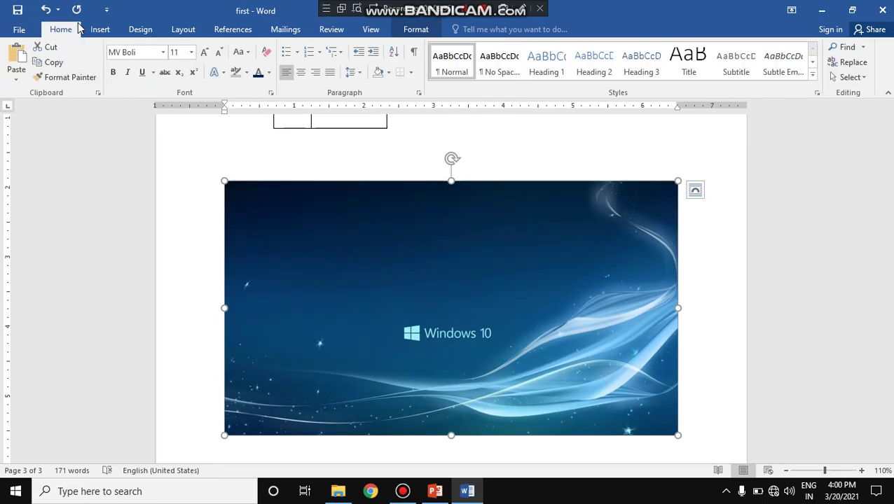
# Step: Draw a rectangle shape below the wallpaper picture
pyautogui.click(99, 28)
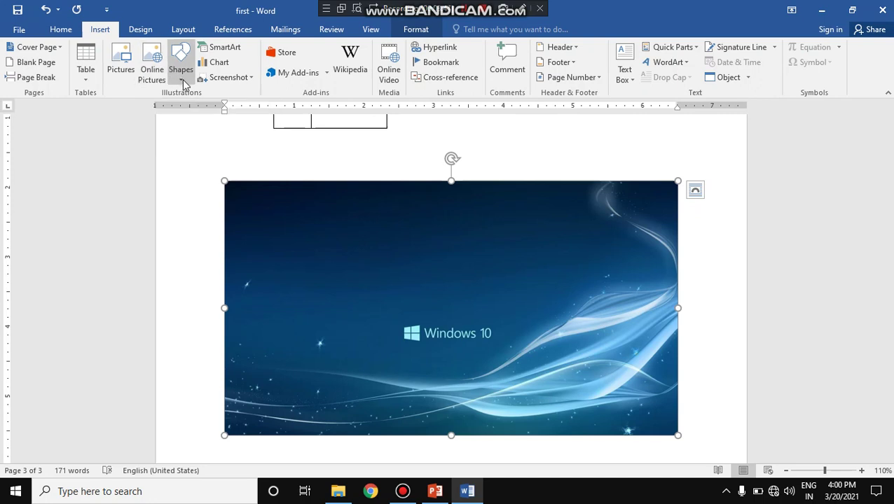
pyautogui.click(183, 80)
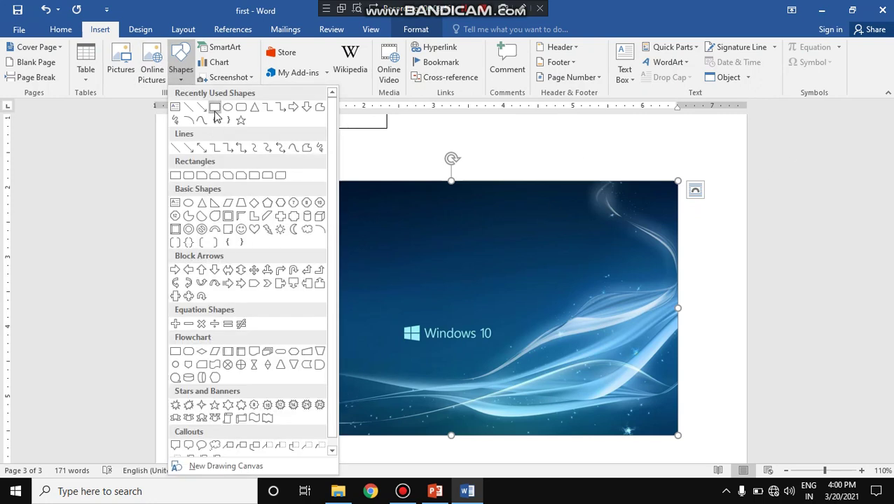
pyautogui.click(214, 107)
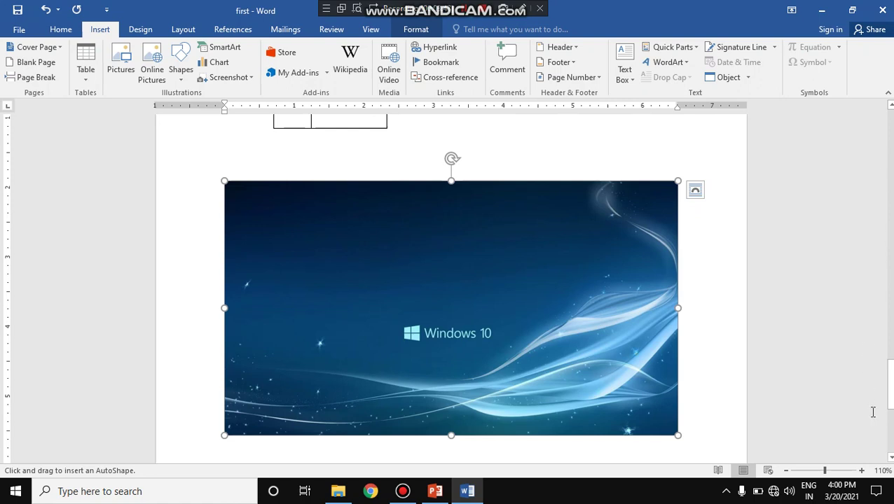
pyautogui.moveTo(888, 389); pyautogui.dragTo(888, 430)
pyautogui.moveTo(281, 226); pyautogui.dragTo(476, 362)
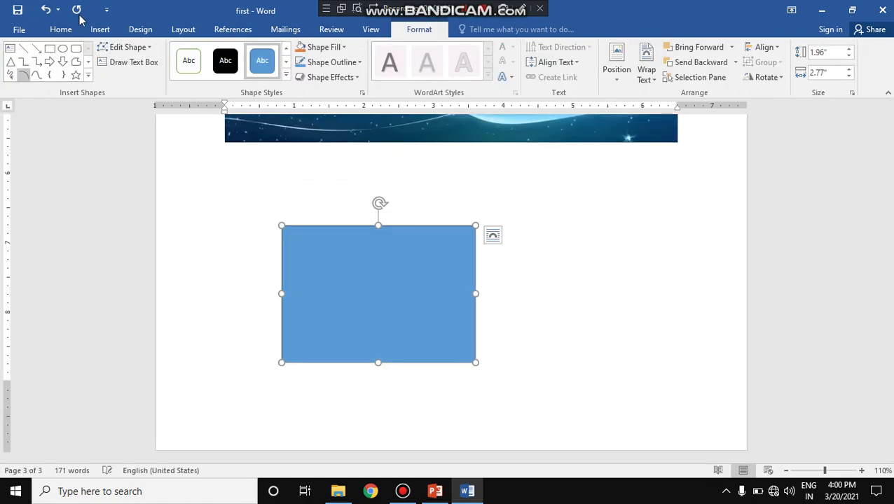
# Step: Edit the rectangle's points to curve its top into a dip and bulge its left edge
pyautogui.click(147, 48)
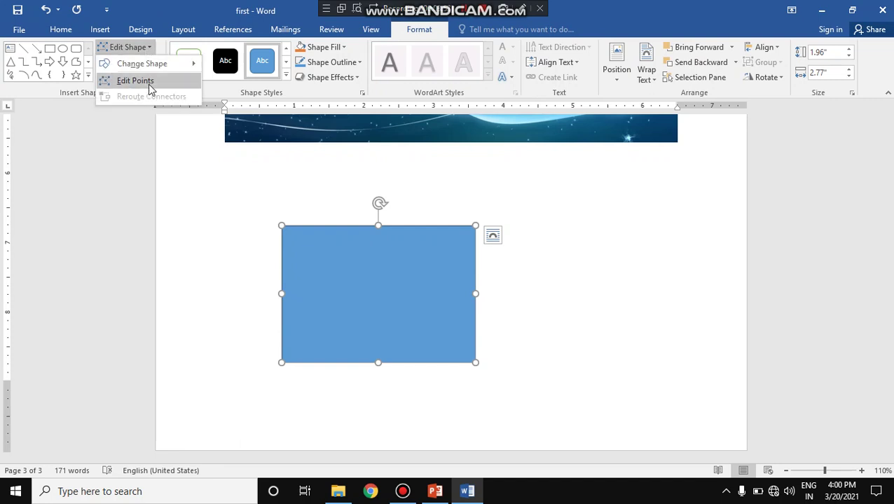
pyautogui.click(149, 82)
pyautogui.moveTo(283, 226)
pyautogui.mouseDown()
pyautogui.moveTo(354, 266)
pyautogui.moveTo(289, 185)
pyautogui.mouseUp()
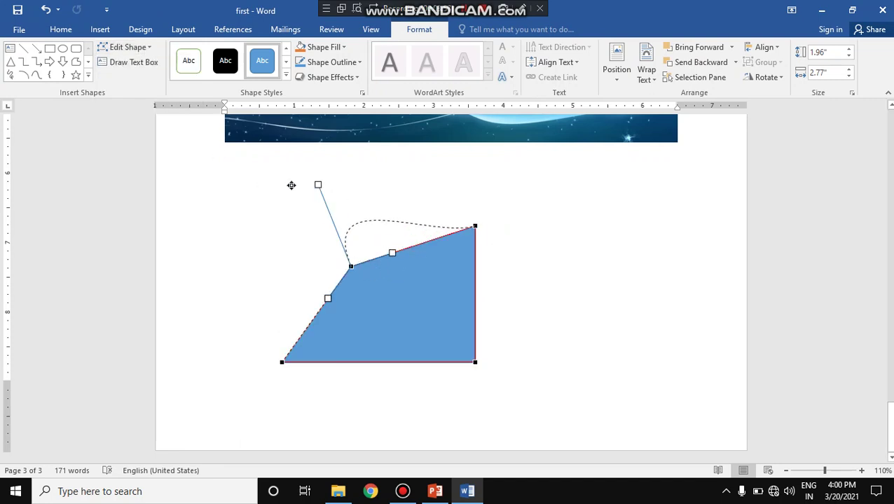
pyautogui.moveTo(328, 300); pyautogui.dragTo(250, 273)
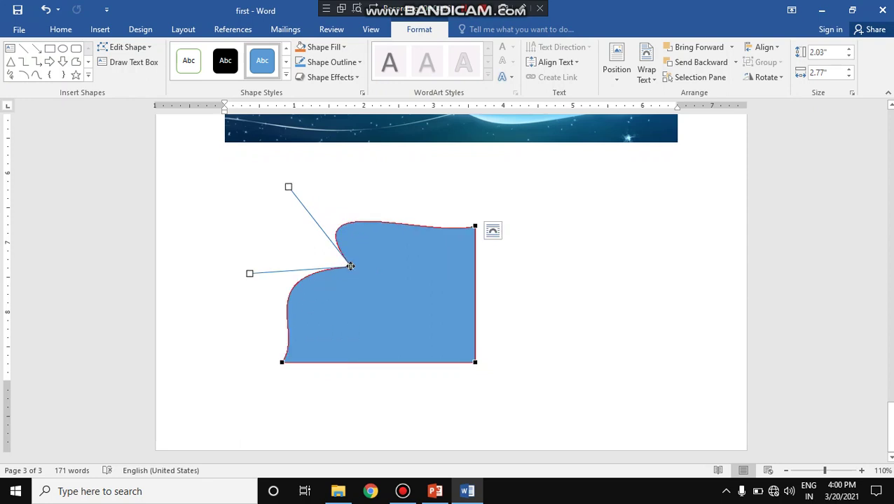
pyautogui.moveTo(351, 267); pyautogui.dragTo(251, 205)
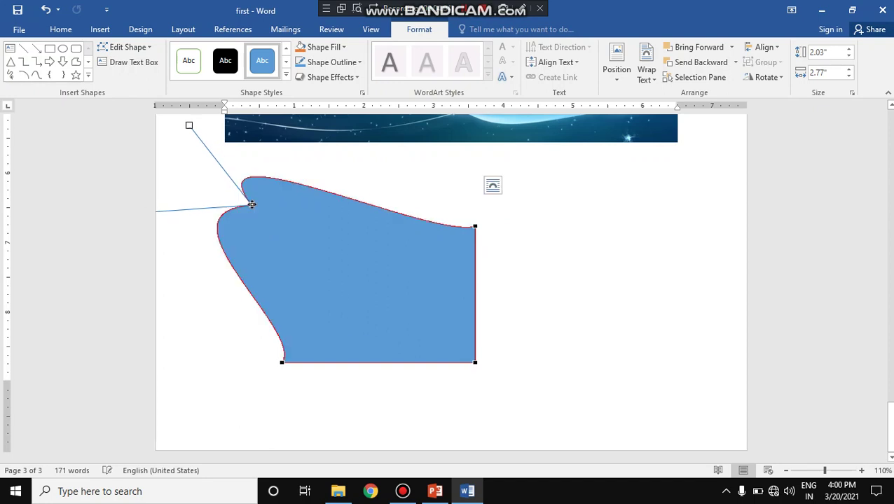
pyautogui.moveTo(188, 128); pyautogui.dragTo(364, 309)
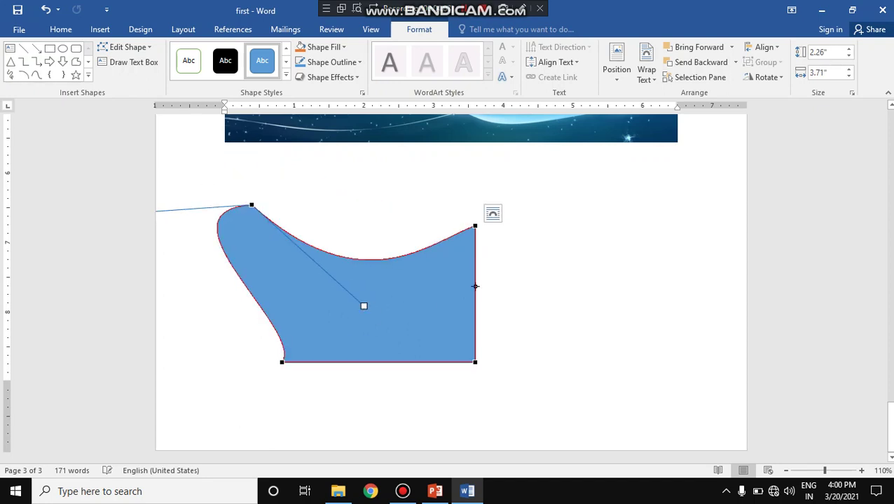
pyautogui.click(640, 277)
pyautogui.click(102, 32)
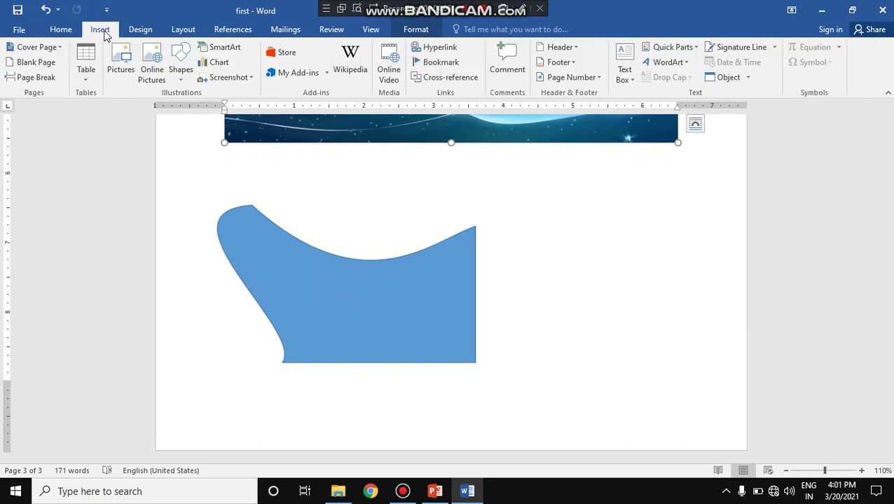
# Step: Draw a freehand scribble to the right of the blue wave shape
pyautogui.click(176, 73)
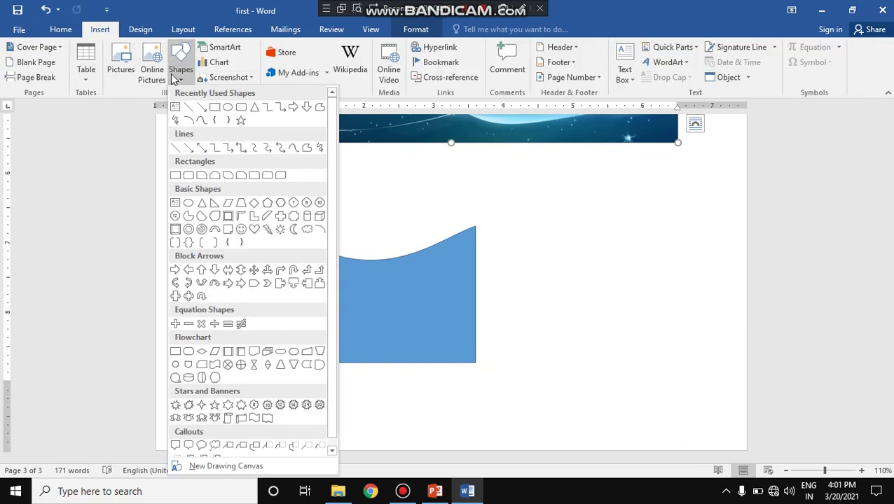
pyautogui.moveTo(336, 148); pyautogui.dragTo(335, 207)
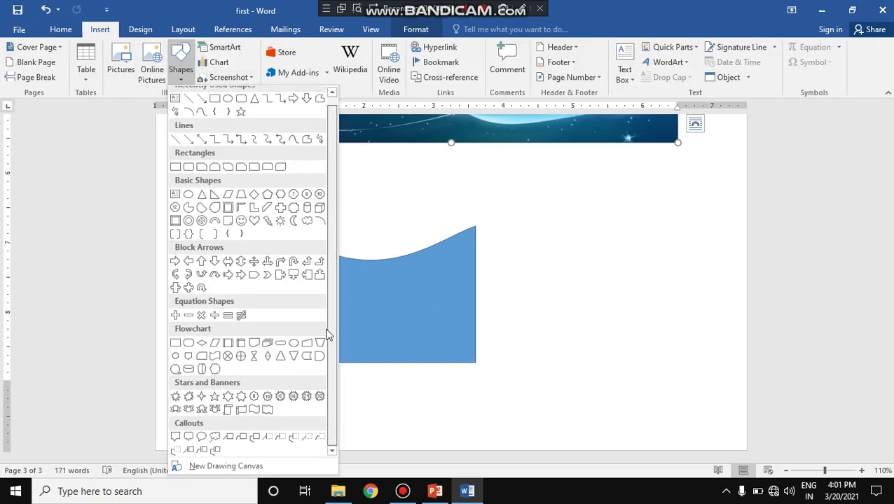
pyautogui.scroll(1, 331, 209)
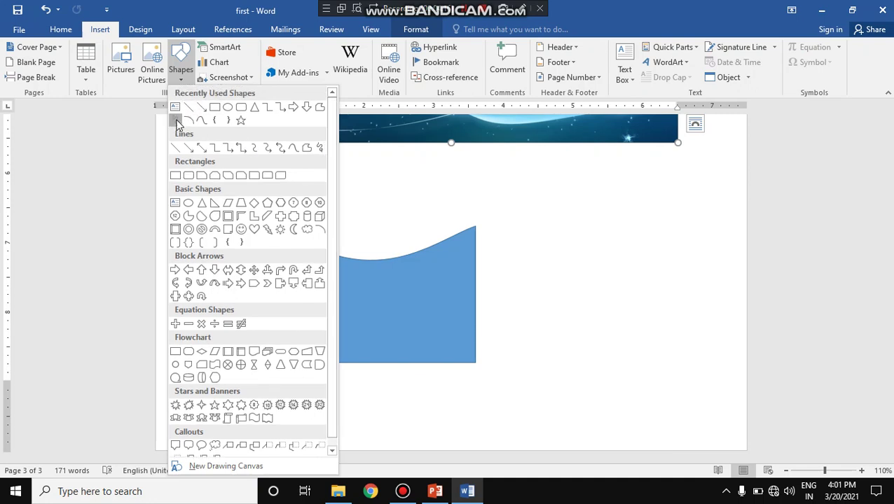
pyautogui.click(177, 121)
pyautogui.moveTo(566, 207)
pyautogui.mouseDown()
pyautogui.moveTo(575, 364)
pyautogui.moveTo(563, 290)
pyautogui.mouseUp()
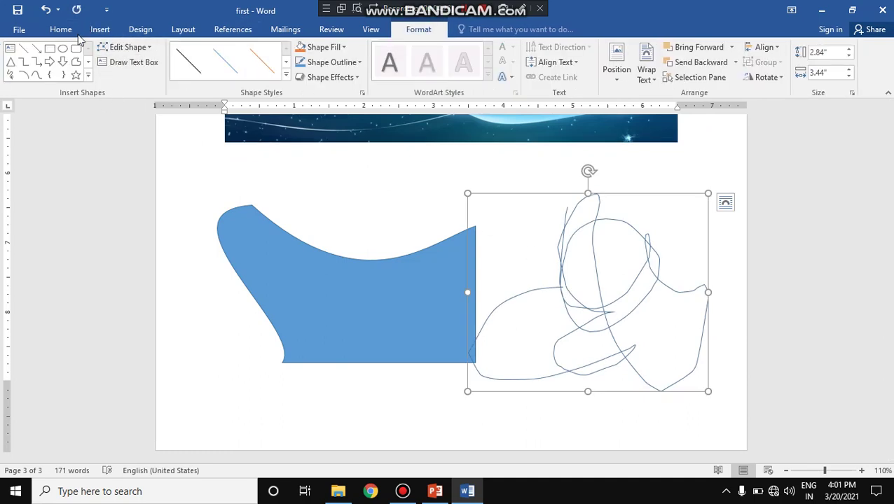
# Step: Draw a closed blue angular Curve shape overlapping the wave's left part
pyautogui.click(106, 32)
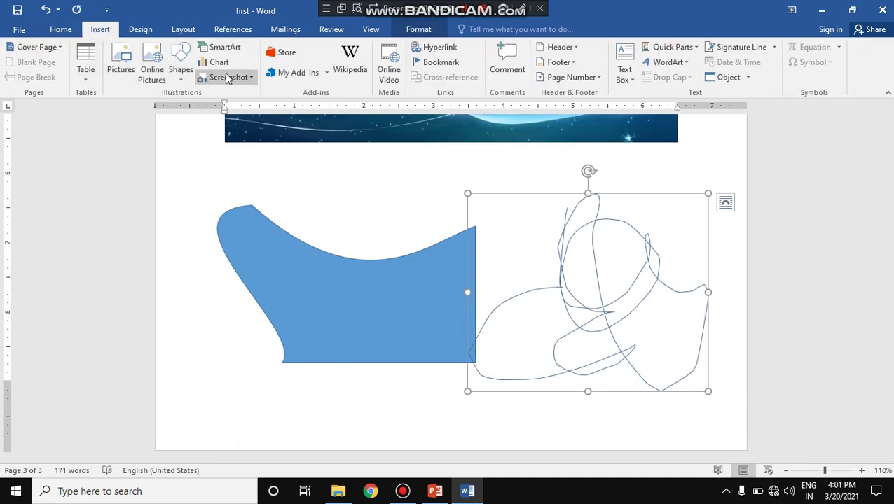
pyautogui.click(181, 74)
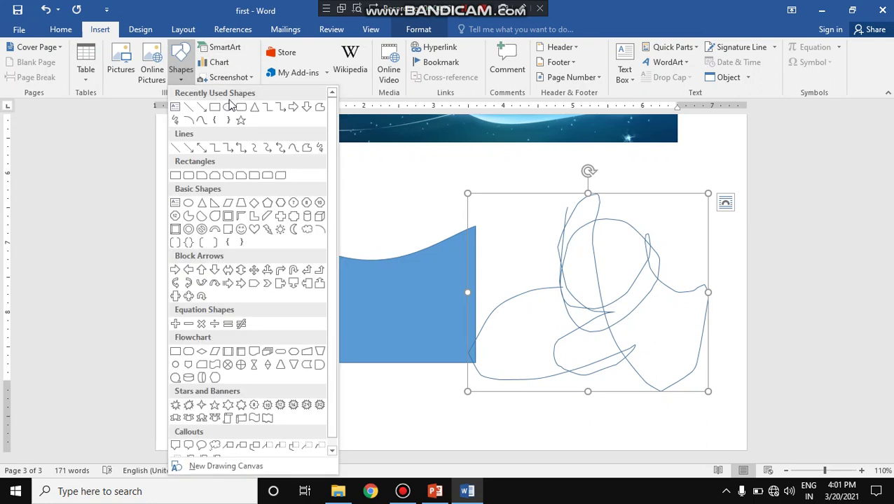
pyautogui.click(293, 148)
pyautogui.click(186, 219)
pyautogui.click(188, 362)
pyautogui.click(257, 360)
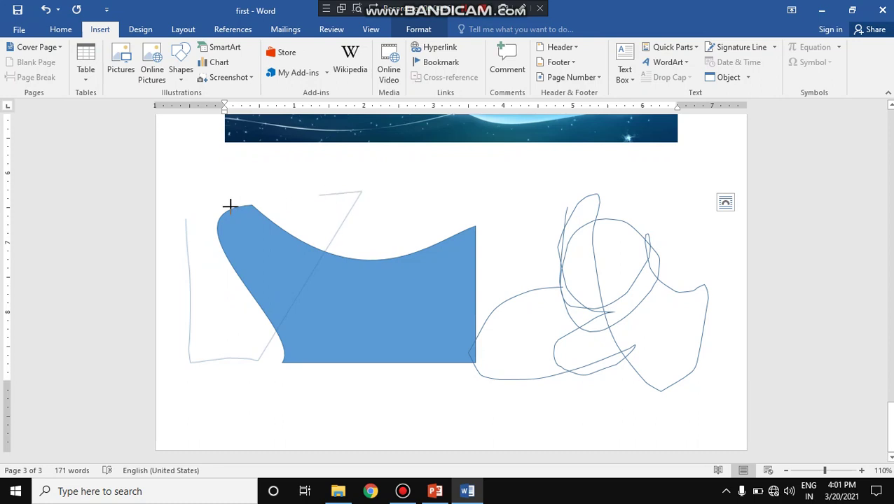
pyautogui.click(185, 220)
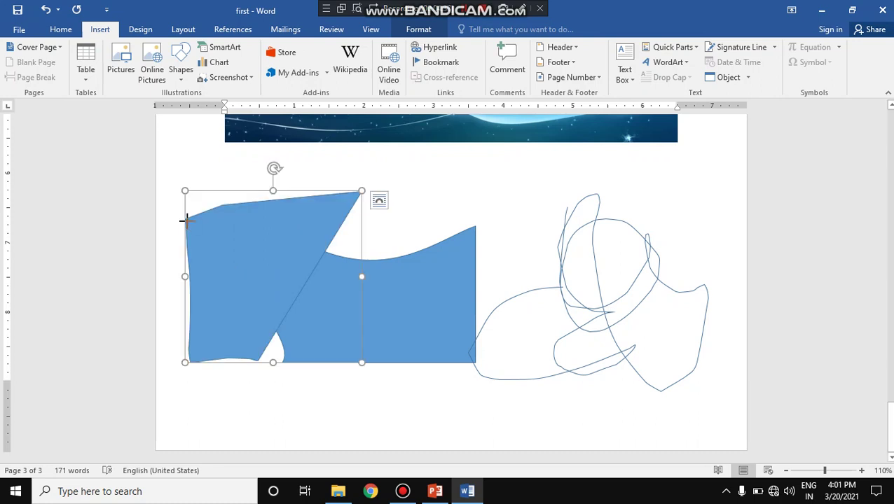
pyautogui.click(93, 32)
# Step: Preview several List layouts such as Alternating Hexagons, Lined List and Stacked List in SmartArt
pyautogui.click(234, 52)
pyautogui.click(391, 173)
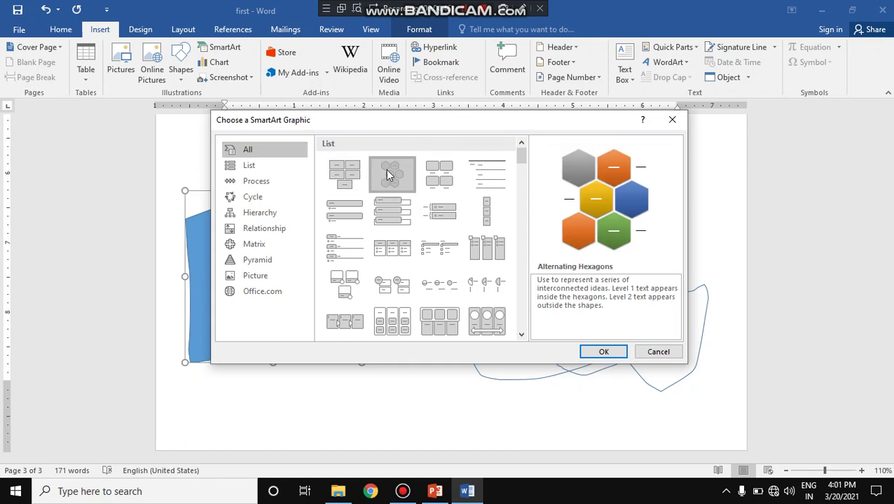
pyautogui.click(441, 178)
pyautogui.click(488, 183)
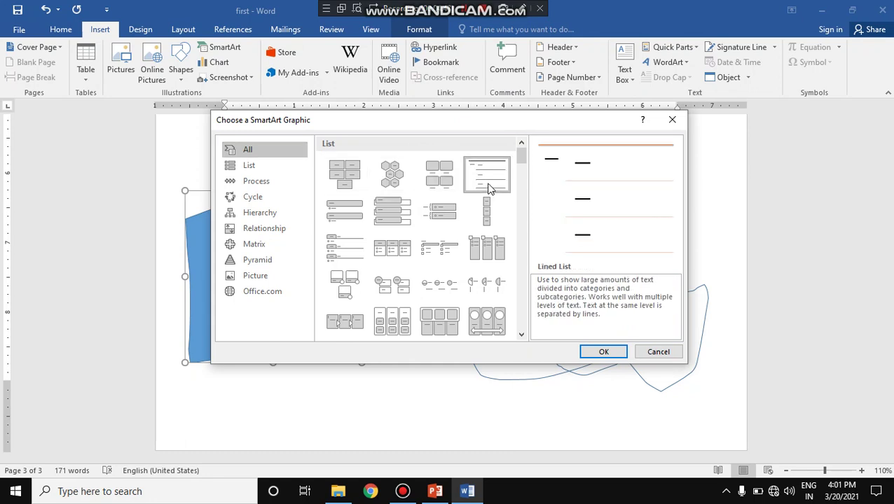
pyautogui.click(487, 248)
pyautogui.click(488, 323)
pyautogui.click(439, 320)
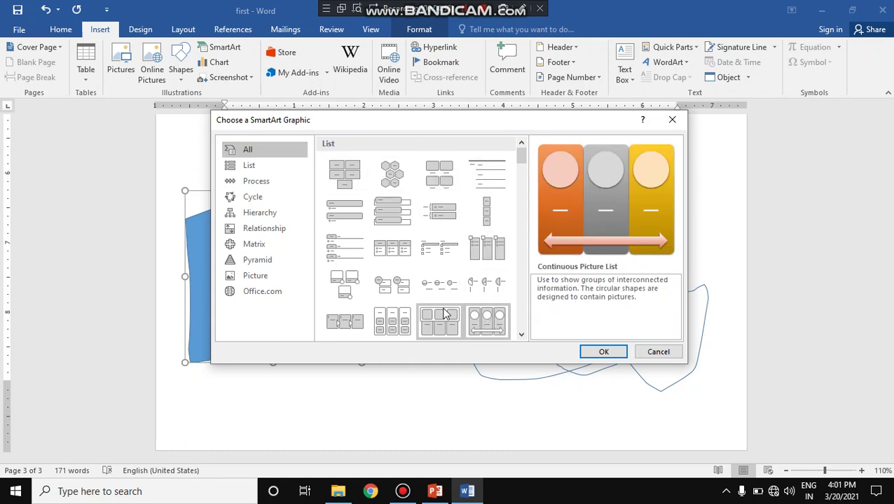
pyautogui.click(392, 321)
pyautogui.click(344, 323)
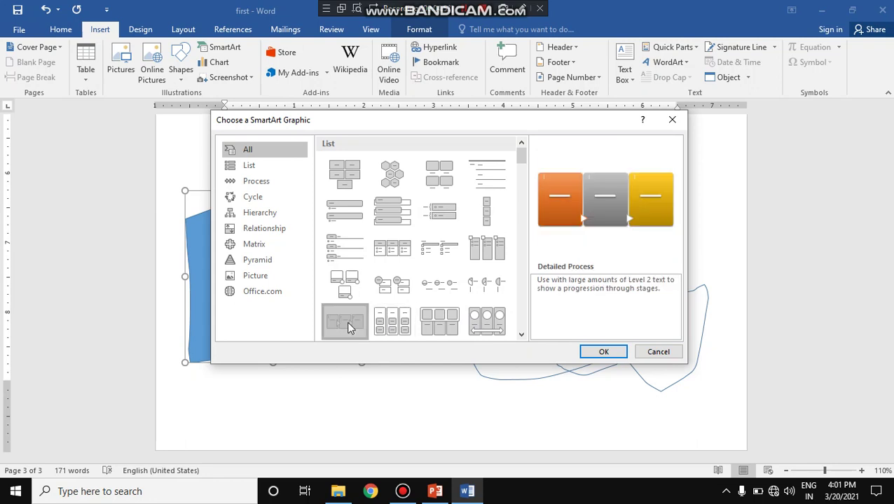
pyautogui.click(396, 284)
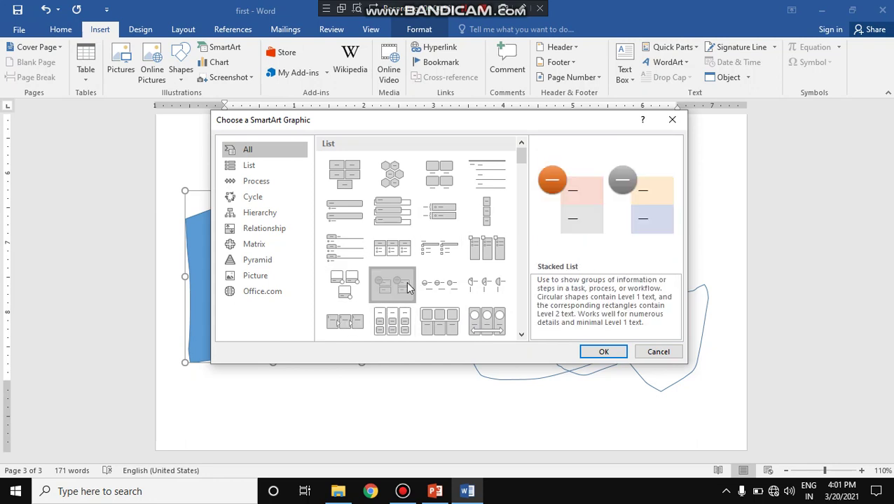
pyautogui.click(401, 214)
# Step: Scroll to the last layouts and insert the Hexagon Radial SmartArt
pyautogui.moveTo(520, 159); pyautogui.dragTo(521, 240)
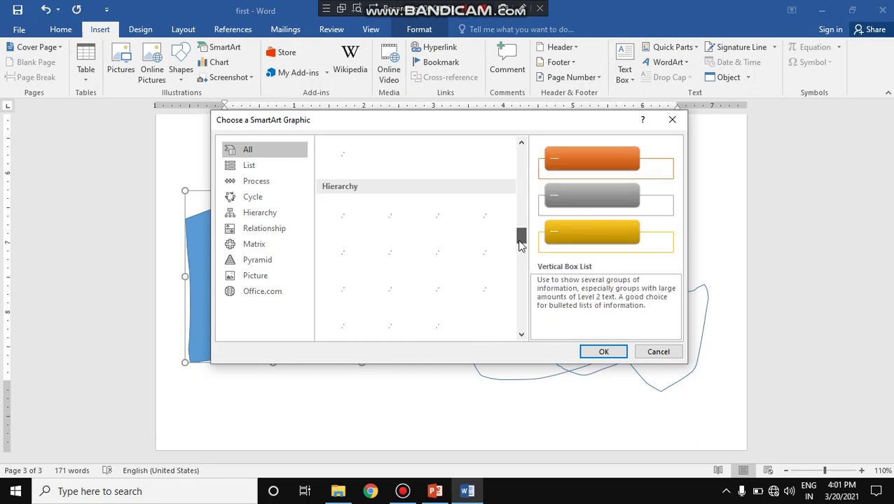
pyautogui.moveTo(520, 242)
pyautogui.mouseDown()
pyautogui.moveTo(521, 168)
pyautogui.moveTo(536, 334)
pyautogui.mouseUp()
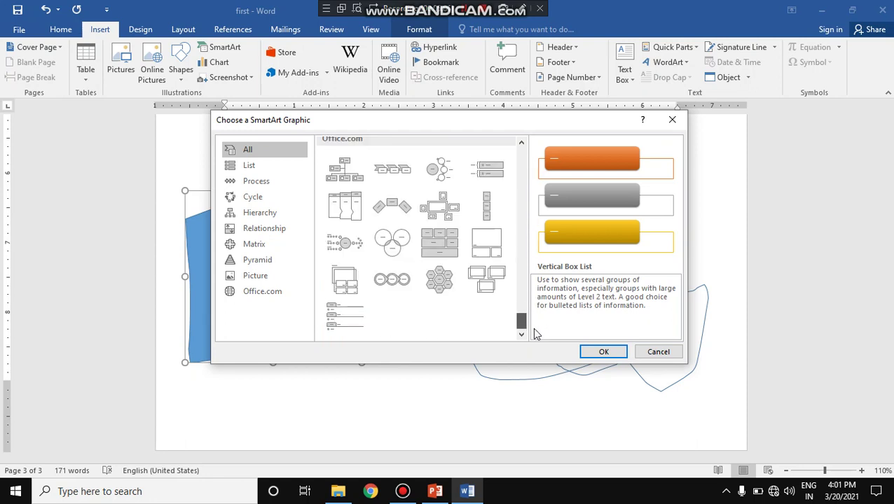
pyautogui.doubleClick(439, 282)
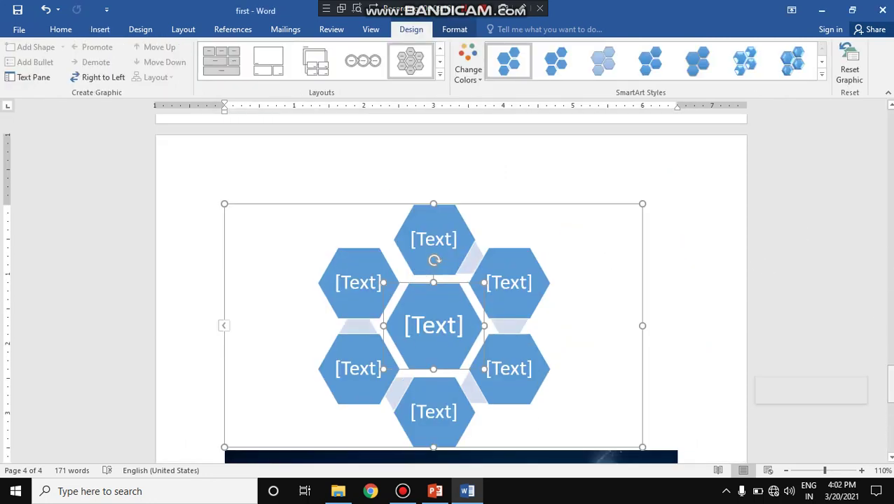
# Step: Type 'm,m,sf', ',m, s', 'mml', ',l;;' and ',' into the hexagons
pyautogui.scroll(-3, 436, 238)
pyautogui.click(436, 238)
pyautogui.write('m,m,sf')
pyautogui.click(437, 160)
pyautogui.write(',m, s')
pyautogui.click(495, 202)
pyautogui.write('mml')
pyautogui.click(504, 297)
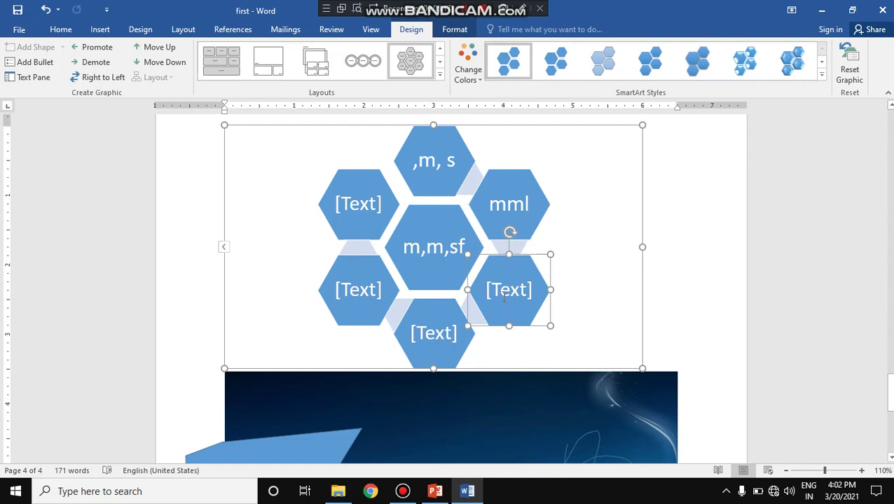
pyautogui.write(',l;;')
pyautogui.click(442, 329)
pyautogui.write(',,')
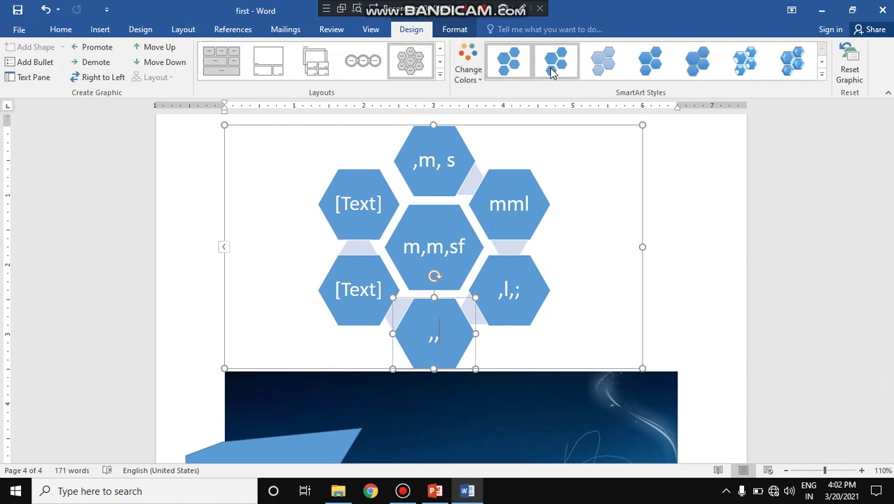
# Step: Give the SmartArt a 3-D style and the multicolour Colorful colour scheme
pyautogui.click(648, 63)
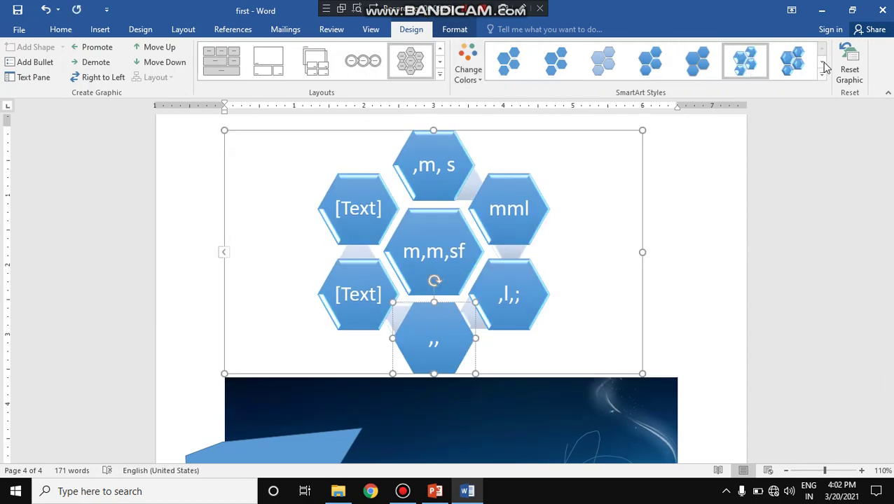
pyautogui.click(795, 63)
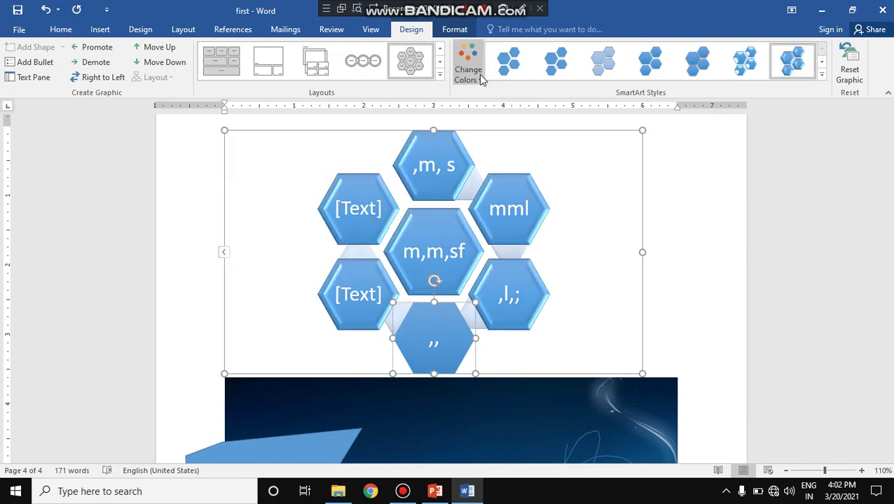
pyautogui.click(468, 65)
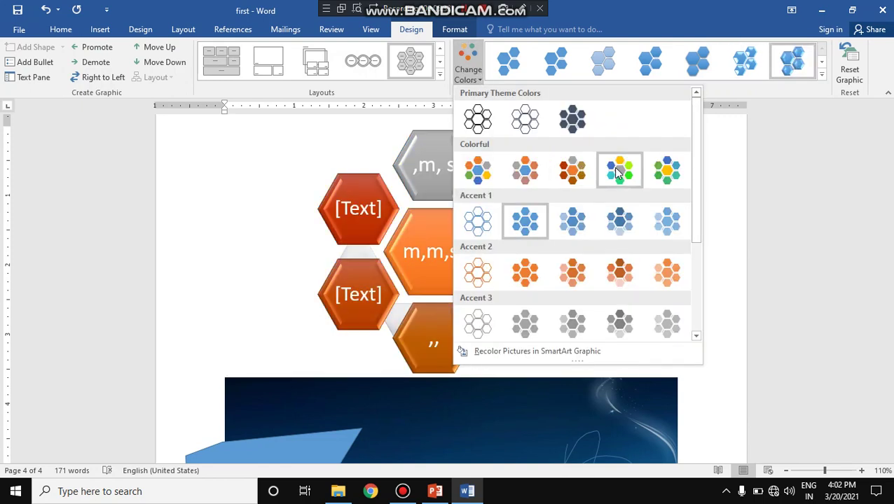
pyautogui.click(664, 171)
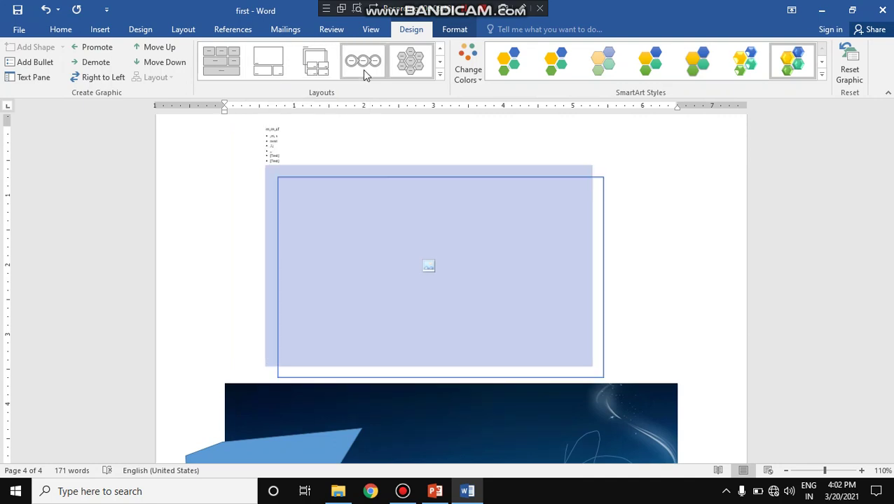
pyautogui.click(440, 64)
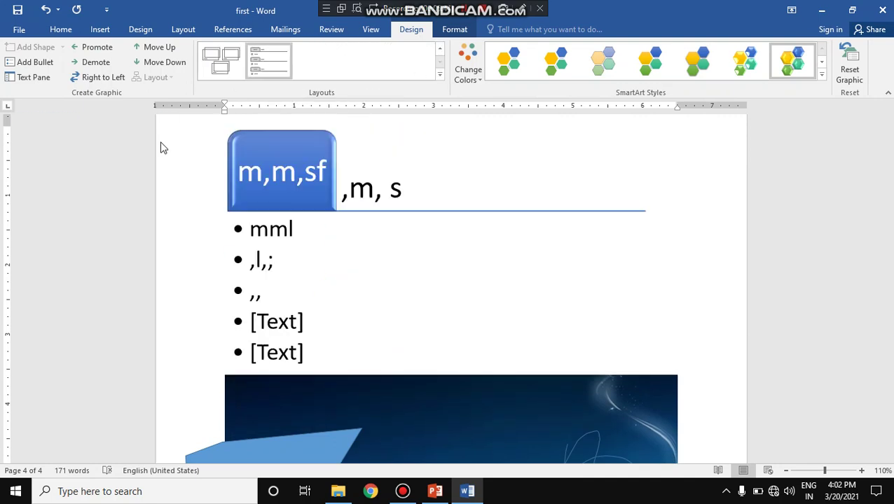
pyautogui.press('Escape')
pyautogui.click(99, 35)
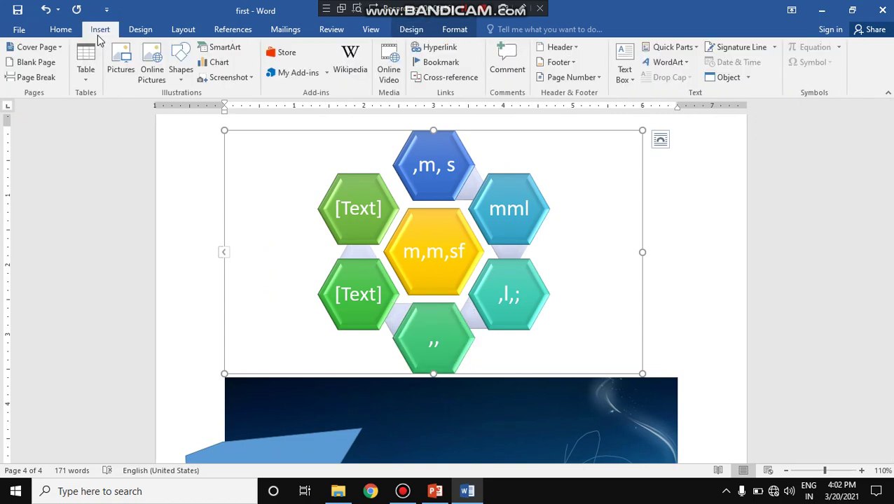
# Step: Browse the Line, Bar, X Y (Scatter) and Treemap chart categories in Insert Chart
pyautogui.click(218, 63)
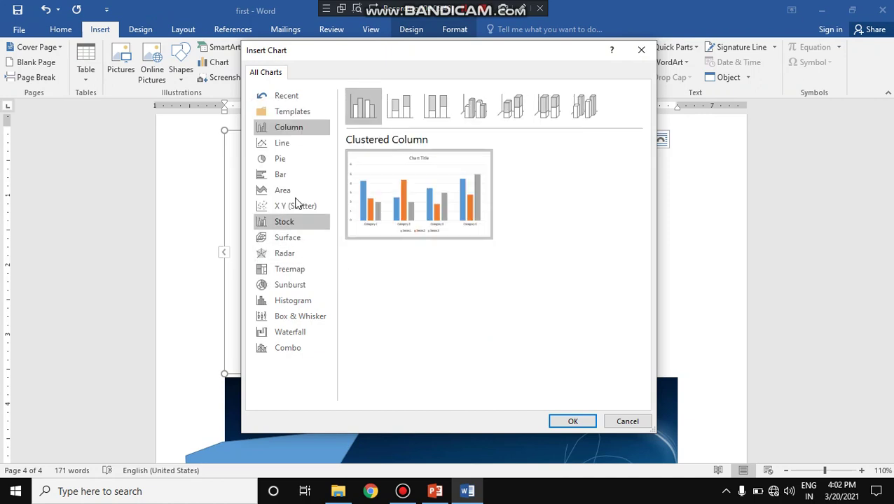
pyautogui.click(278, 148)
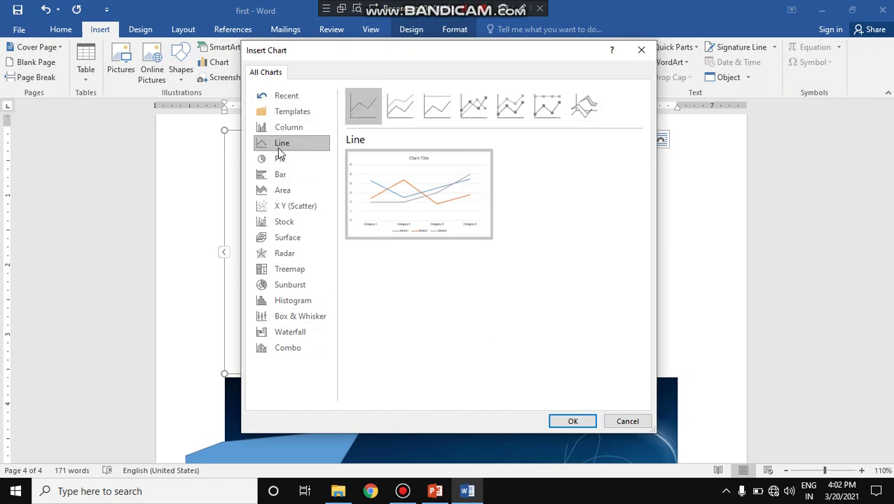
pyautogui.click(283, 181)
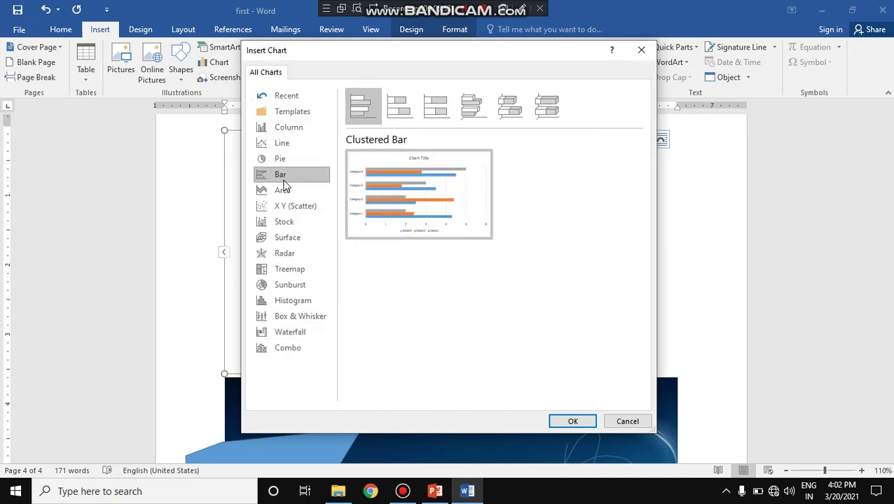
pyautogui.click(296, 207)
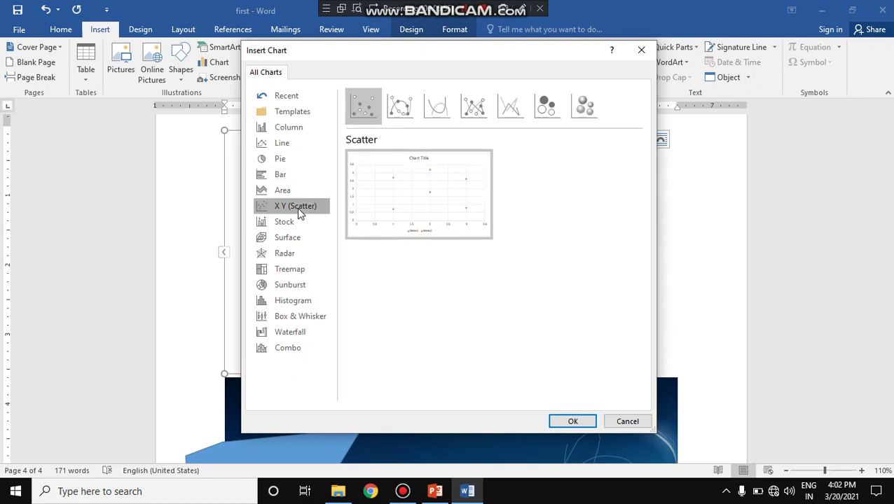
pyautogui.click(294, 272)
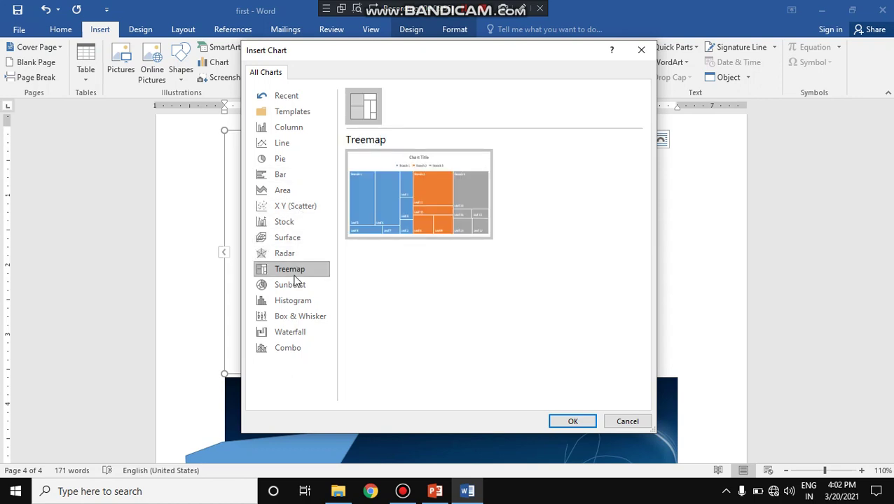
# Step: Preview Pie of Pie and Bar of Pie, then insert a 3-D Pie chart
pyautogui.click(280, 159)
pyautogui.moveTo(385, 189)
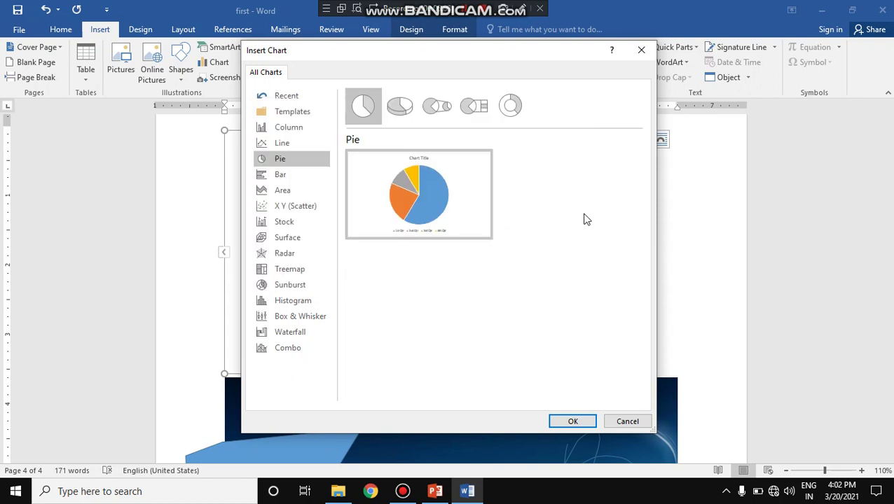
pyautogui.click(404, 110)
pyautogui.click(439, 111)
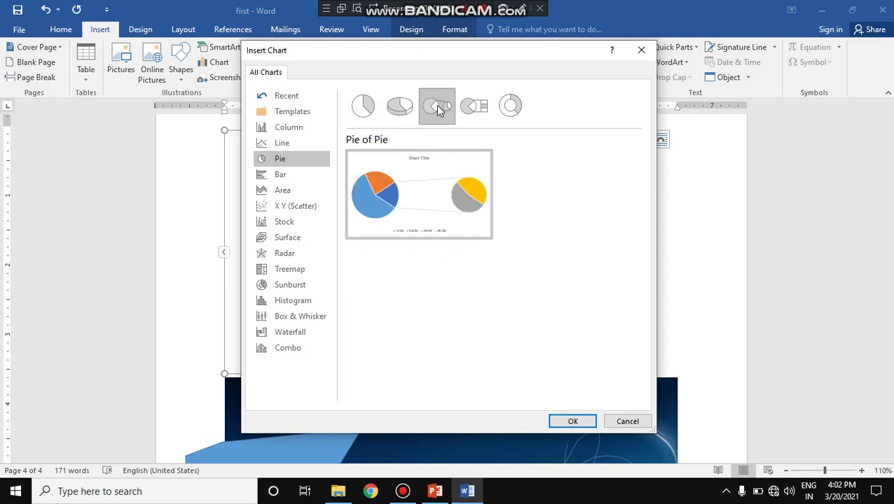
pyautogui.click(478, 108)
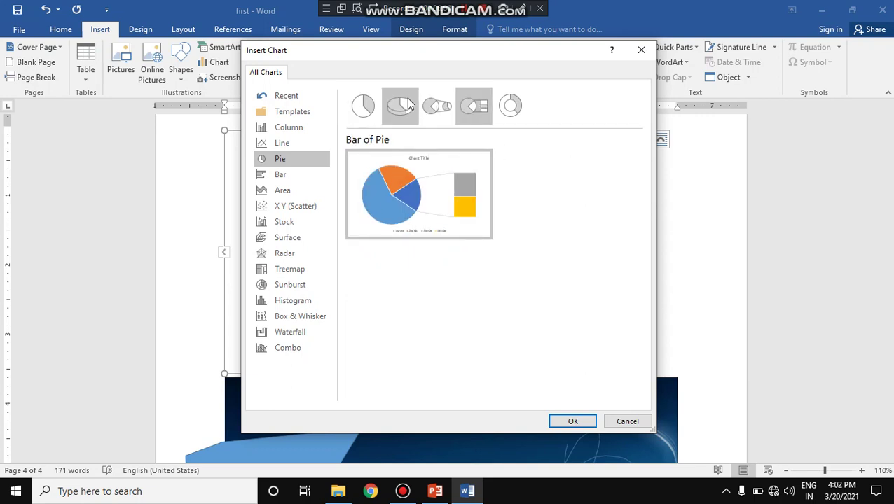
pyautogui.doubleClick(405, 104)
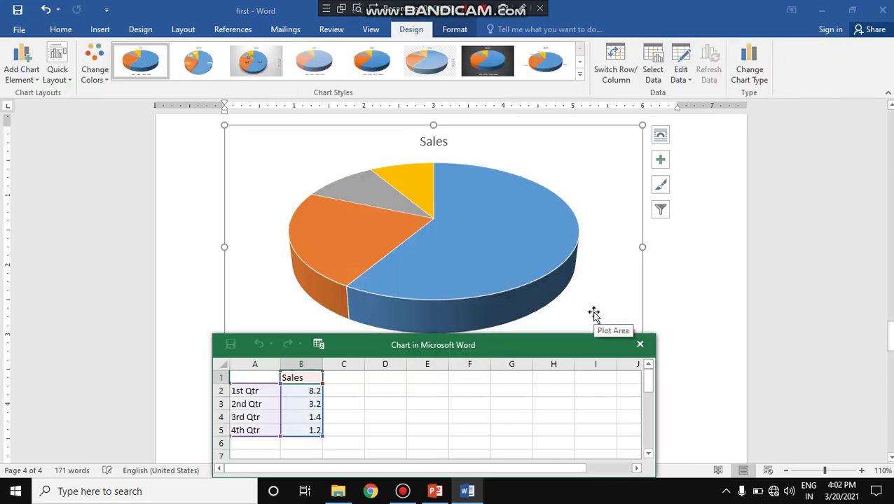
# Step: In the chart data sheet, select the 1st–4th Qtr labels and the 1st Qtr value 8.2
pyautogui.moveTo(887, 327); pyautogui.dragTo(887, 328)
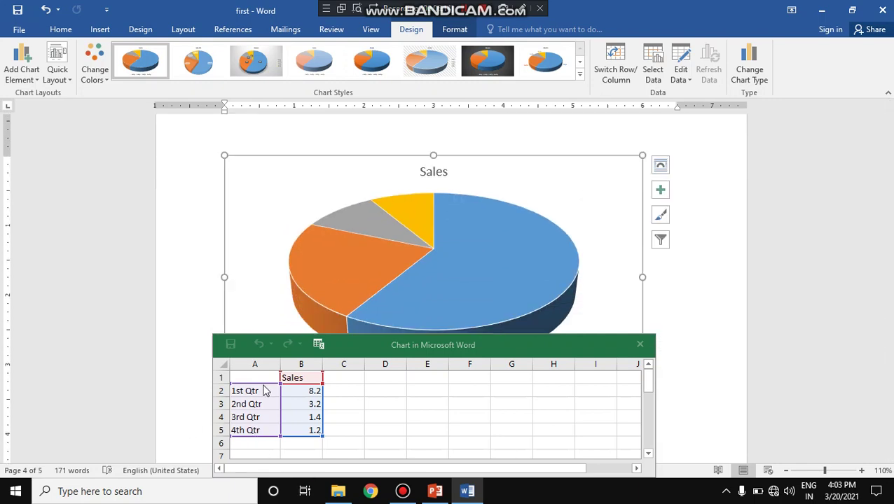
pyautogui.moveTo(414, 302)
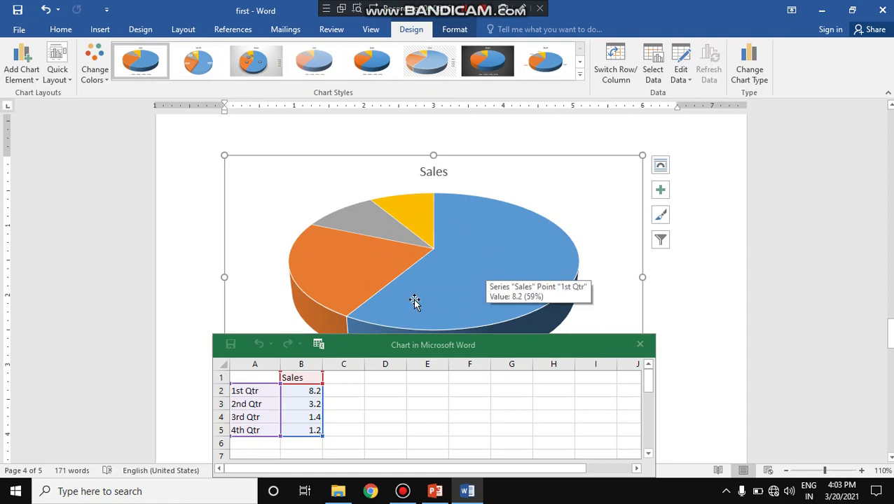
pyautogui.click(255, 393)
pyautogui.click(255, 404)
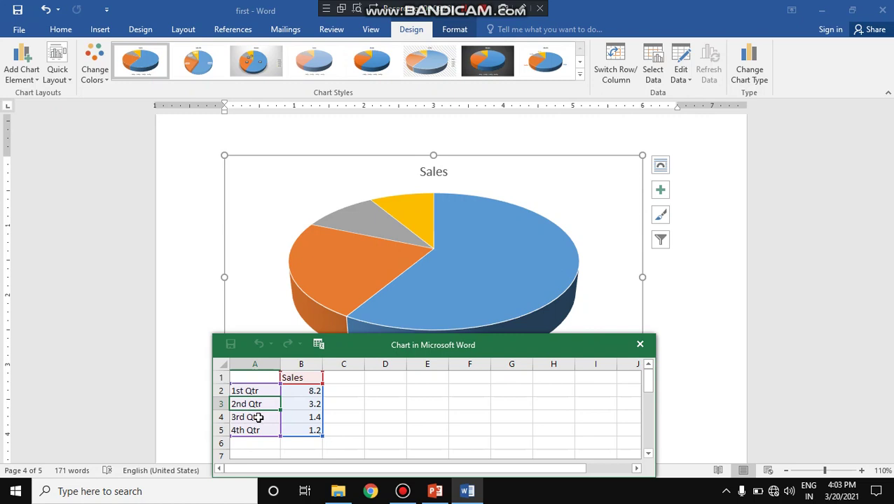
pyautogui.click(260, 417)
pyautogui.click(263, 429)
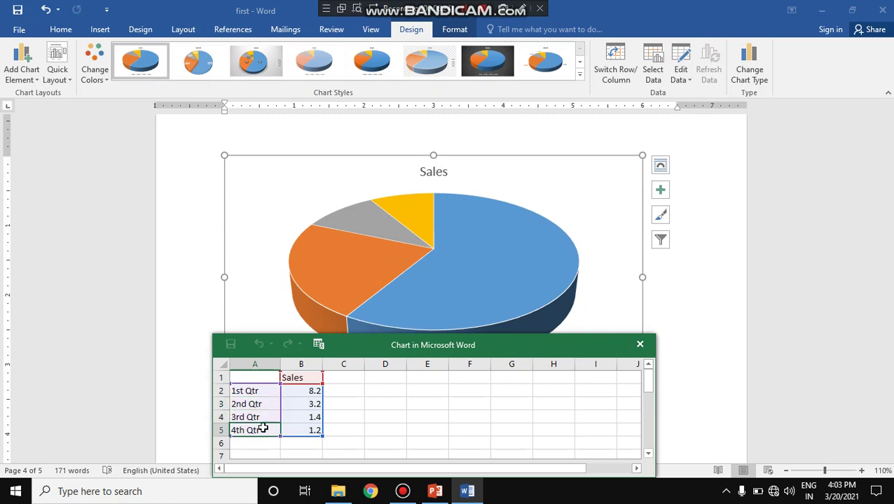
pyautogui.click(308, 394)
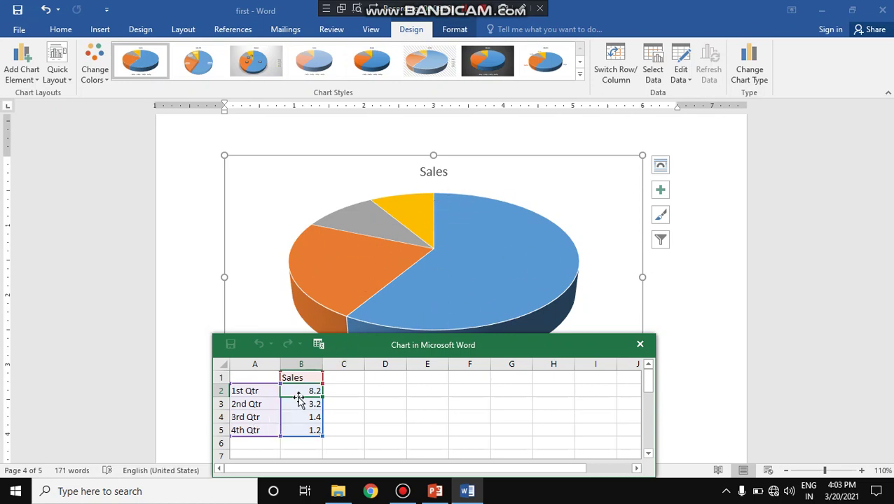
# Step: Change the 4th Qtr sales value from 1.2 to 11.2 so the chart updates
pyautogui.doubleClick(307, 429)
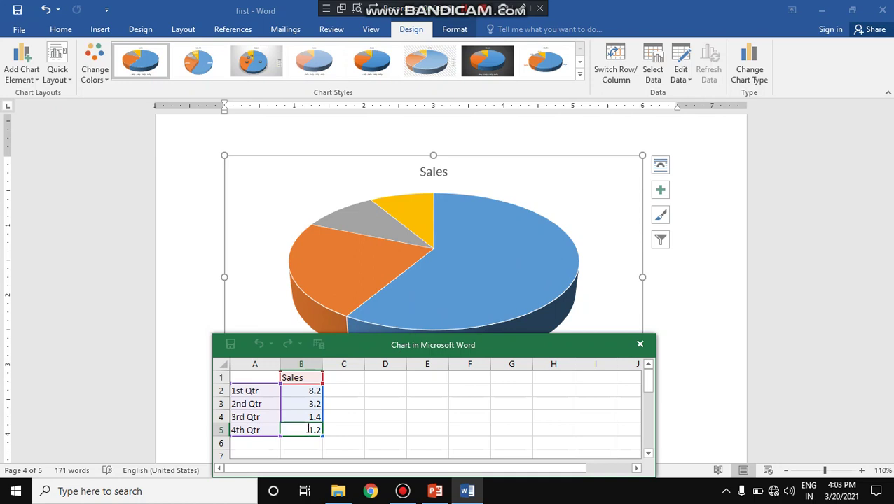
pyautogui.write('1')
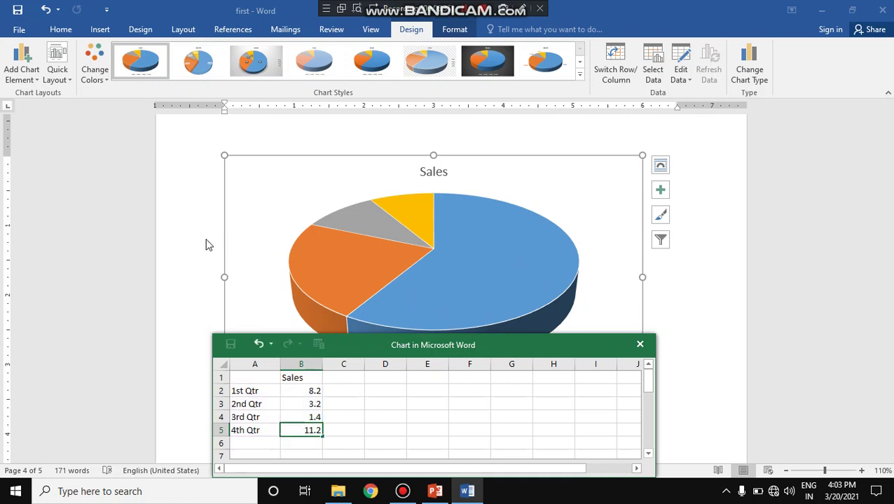
pyautogui.click(121, 256)
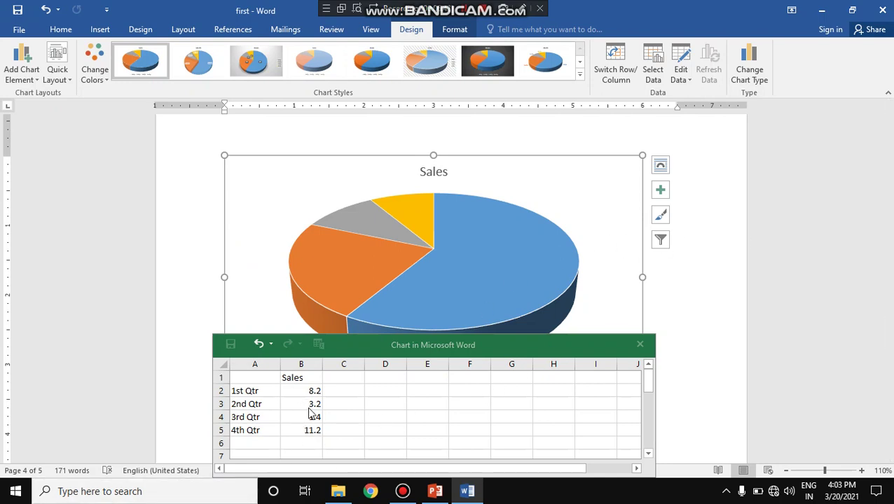
pyautogui.click(309, 428)
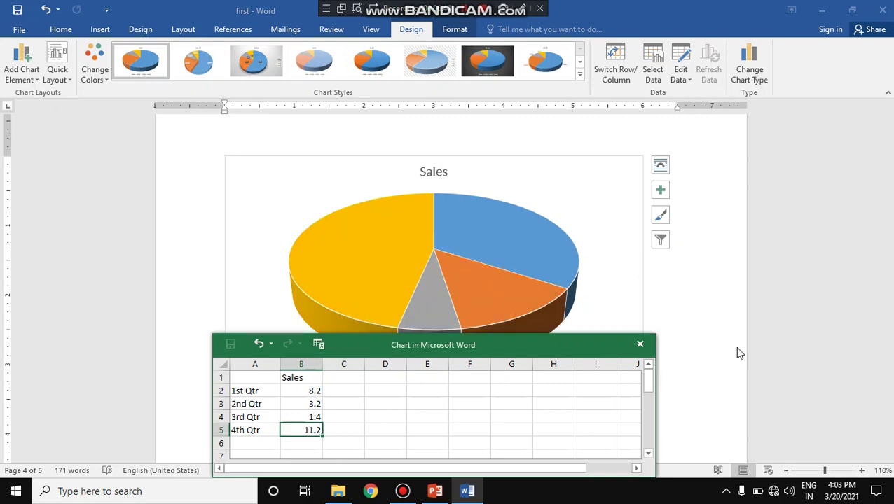
pyautogui.click(703, 339)
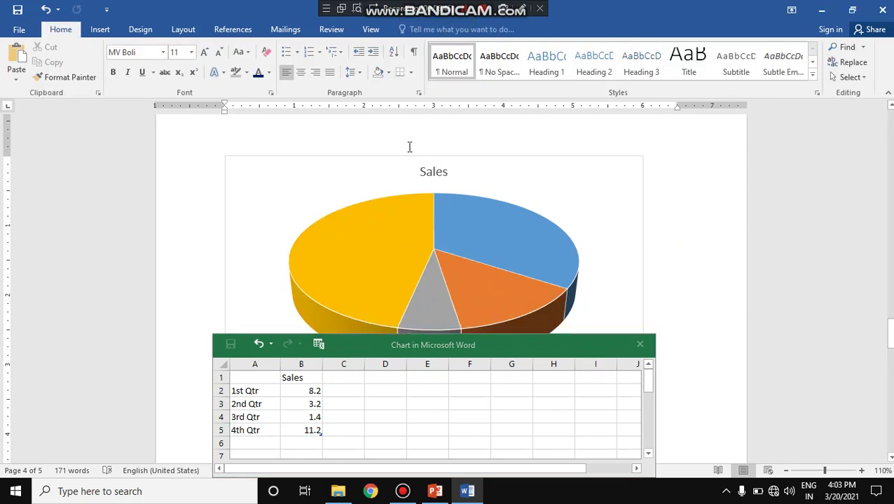
pyautogui.click(156, 34)
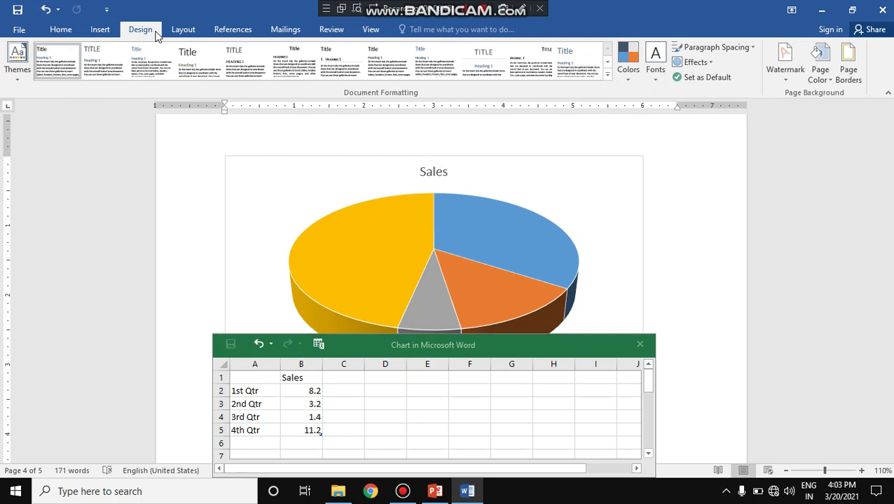
pyautogui.click(107, 32)
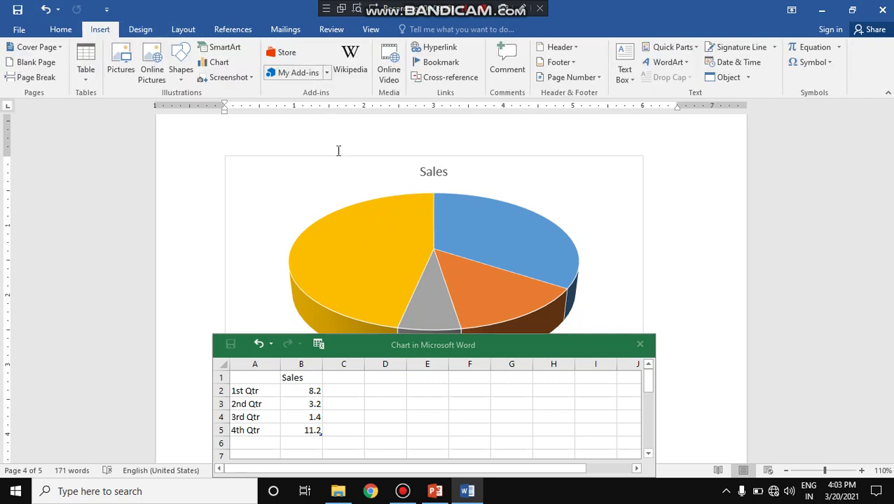
pyautogui.click(237, 77)
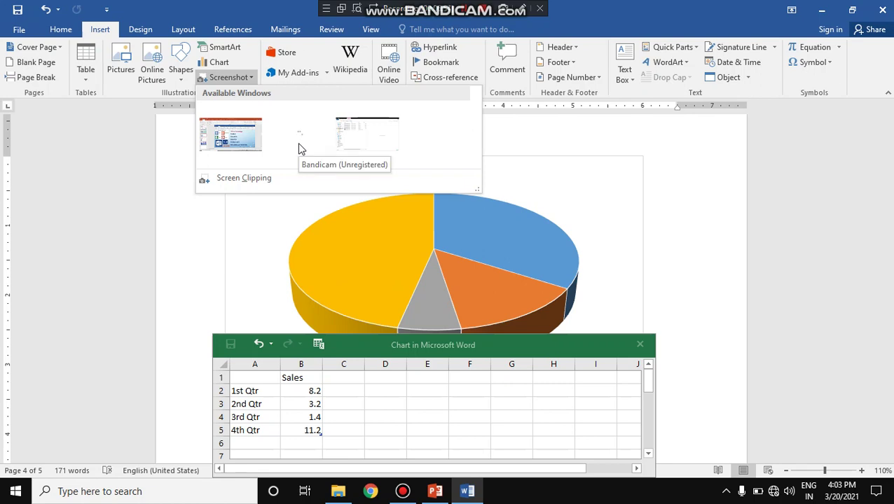
pyautogui.click(297, 179)
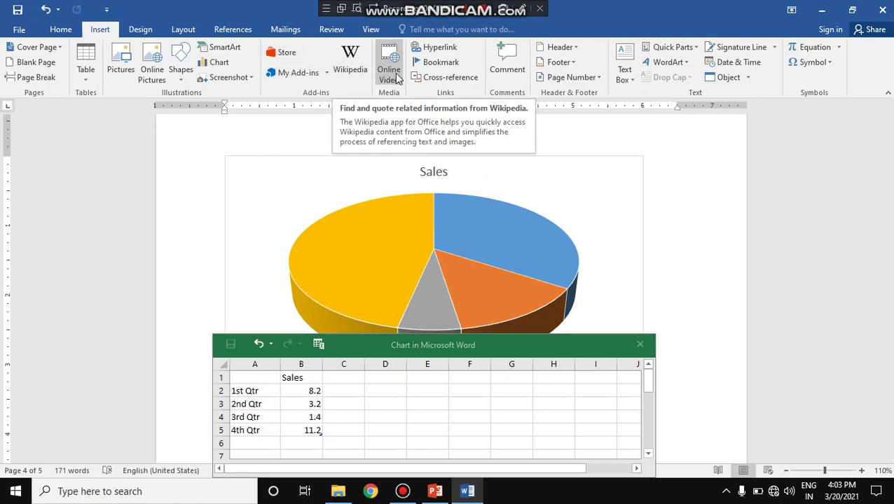
pyautogui.click(507, 61)
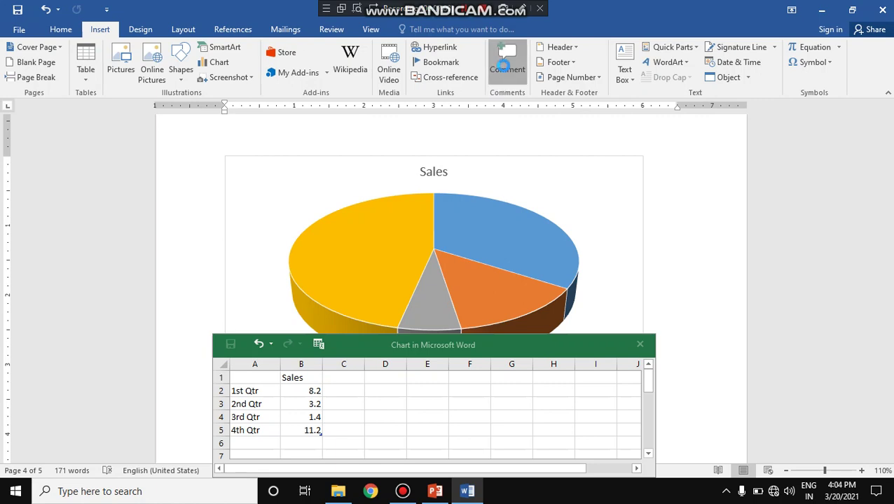
# Step: Type the comment 'lmkm' on the Sales chart and preview header designs without adding one
pyautogui.write('lmkm')
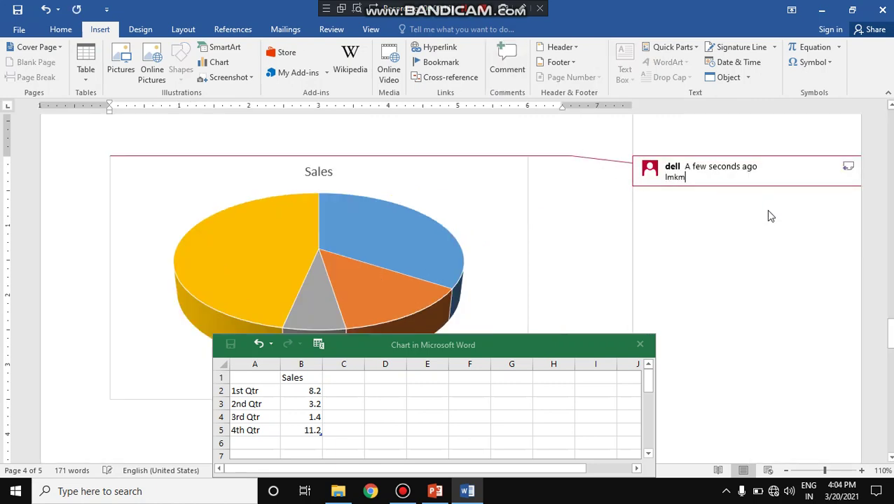
pyautogui.click(387, 191)
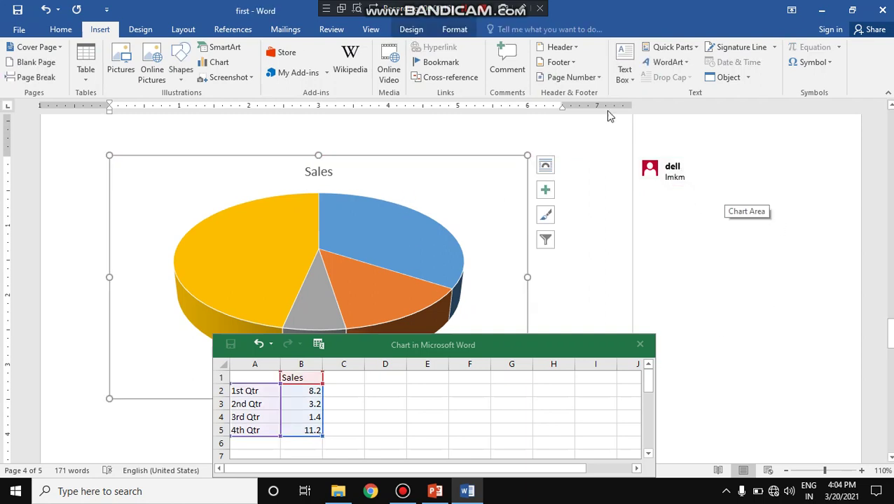
pyautogui.click(565, 48)
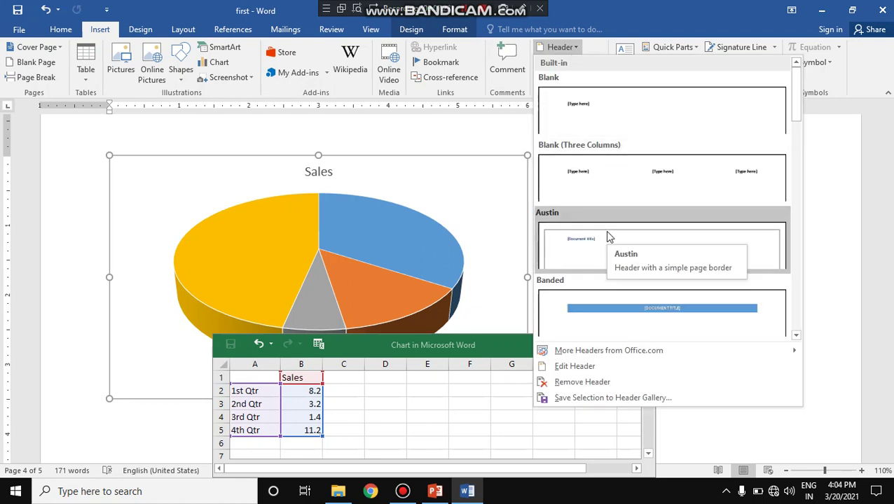
pyautogui.click(484, 136)
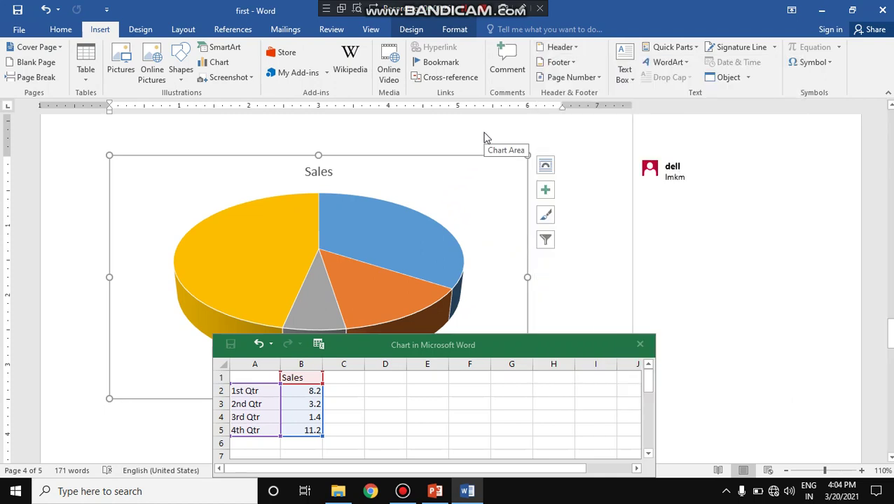
# Step: Check the page numbering options without changes, then open the Text Box gallery
pyautogui.click(578, 78)
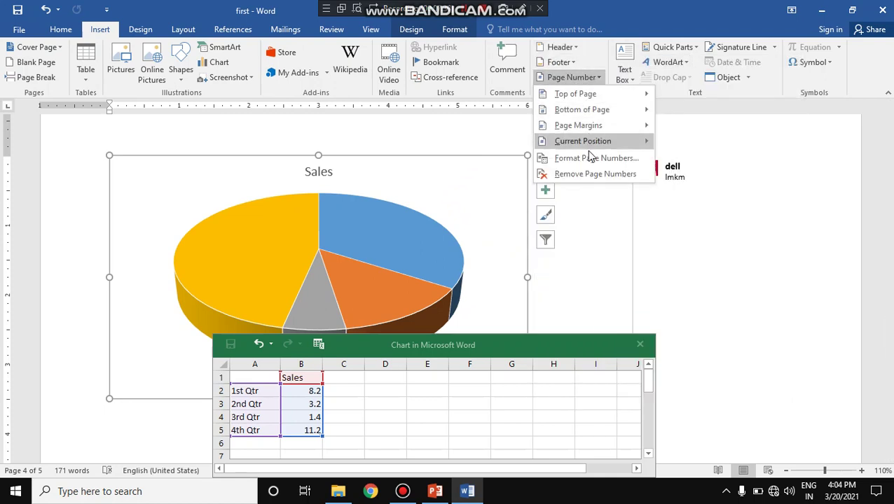
pyautogui.click(612, 205)
pyautogui.click(623, 70)
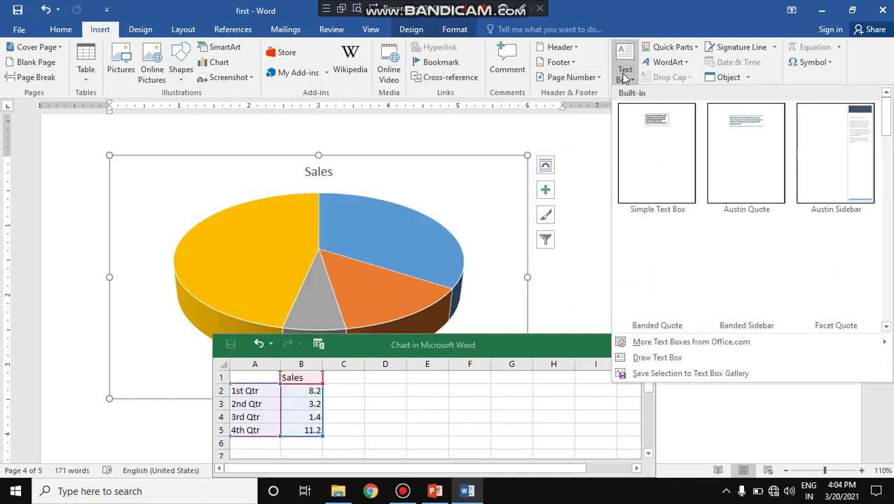
# Step: Insert a Simple Text Box above the chart reading ',ls,fldf'
pyautogui.click(671, 161)
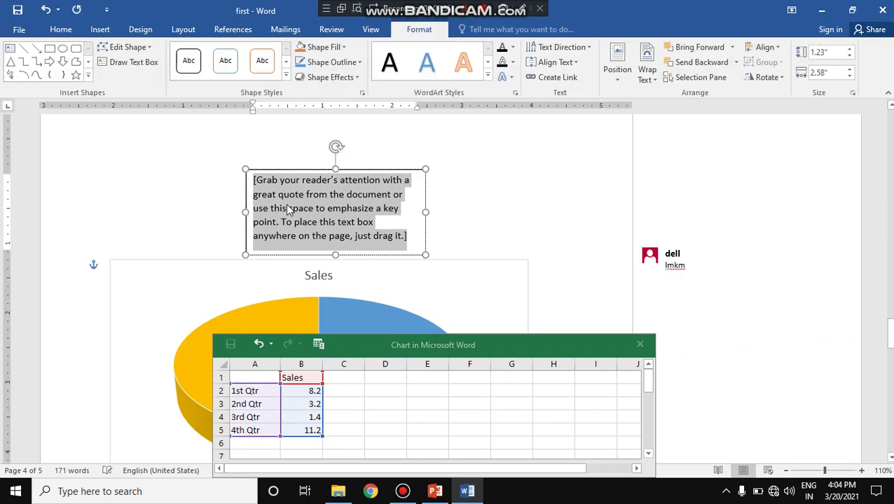
pyautogui.write(',ls,fldf')
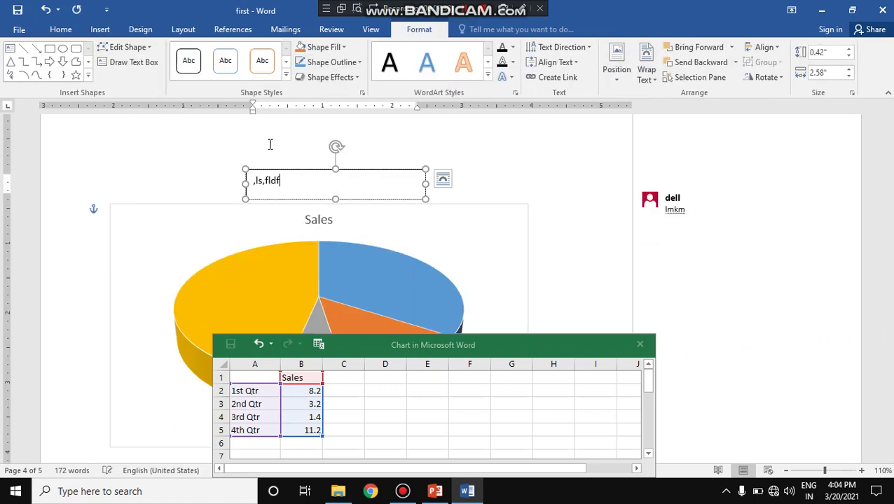
pyautogui.click(99, 32)
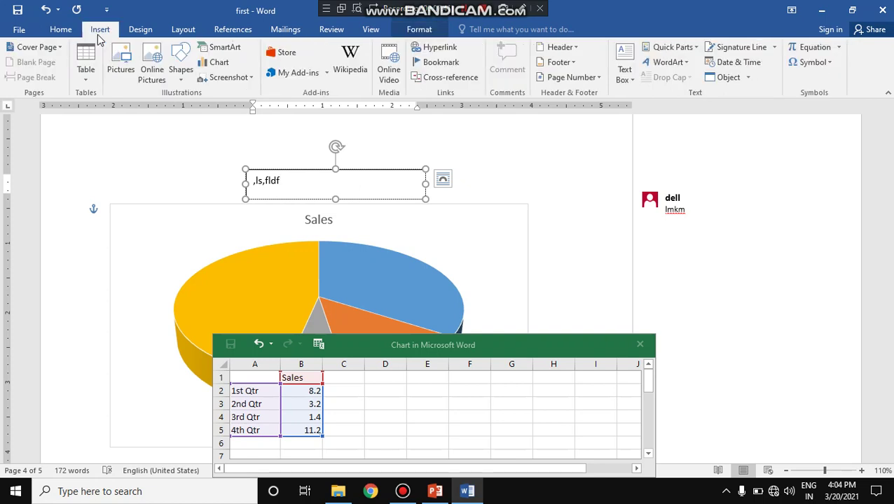
pyautogui.click(685, 65)
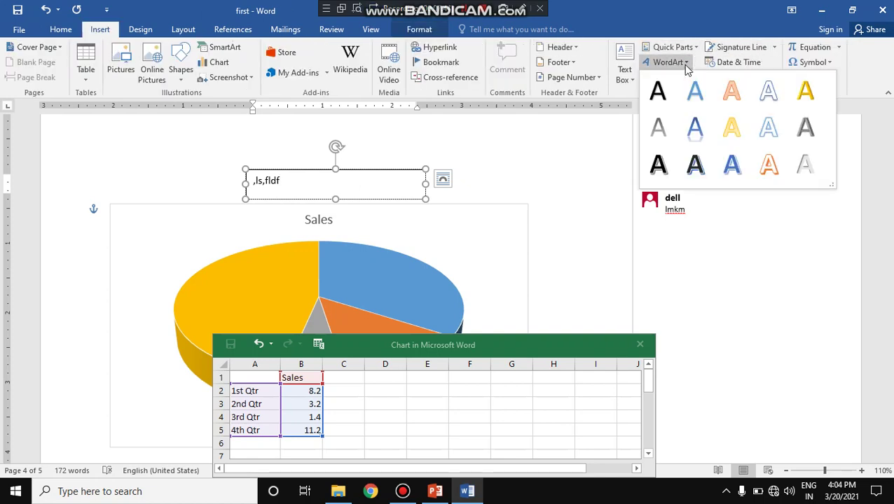
# Step: Insert WordArt in the first plain black style reading 'Fdd,·f'
pyautogui.click(659, 93)
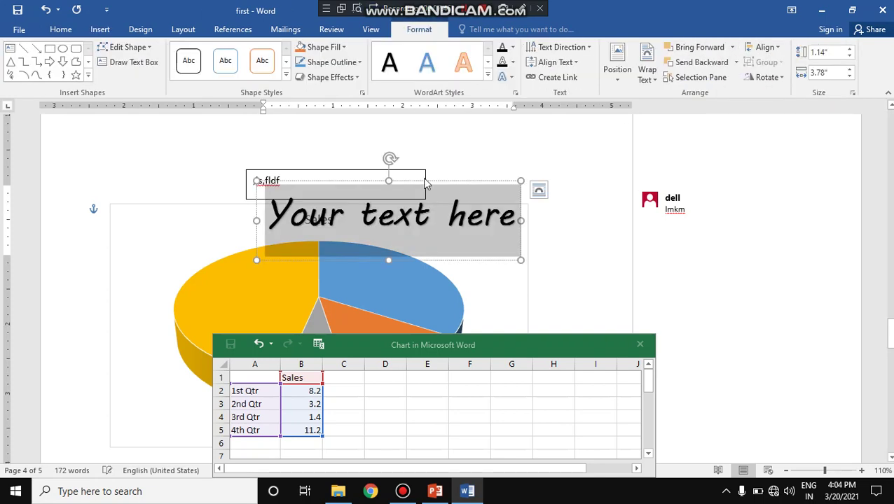
pyautogui.write('Fdd, .f')
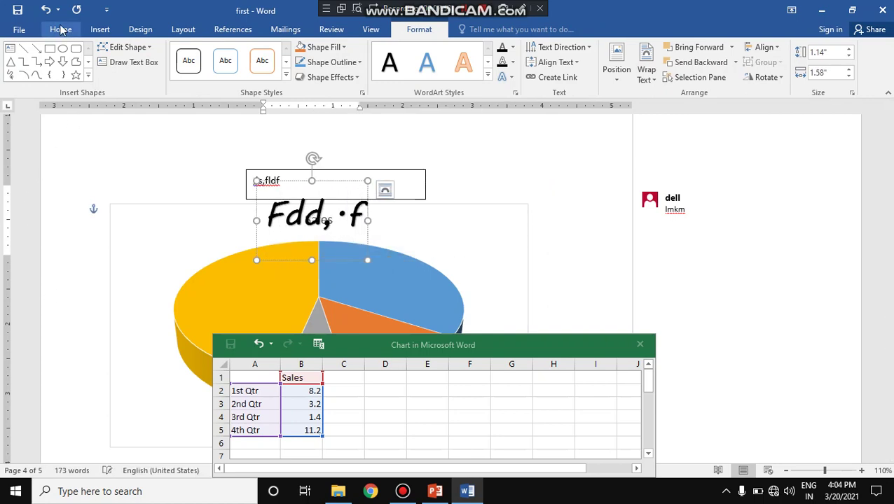
pyautogui.click(95, 31)
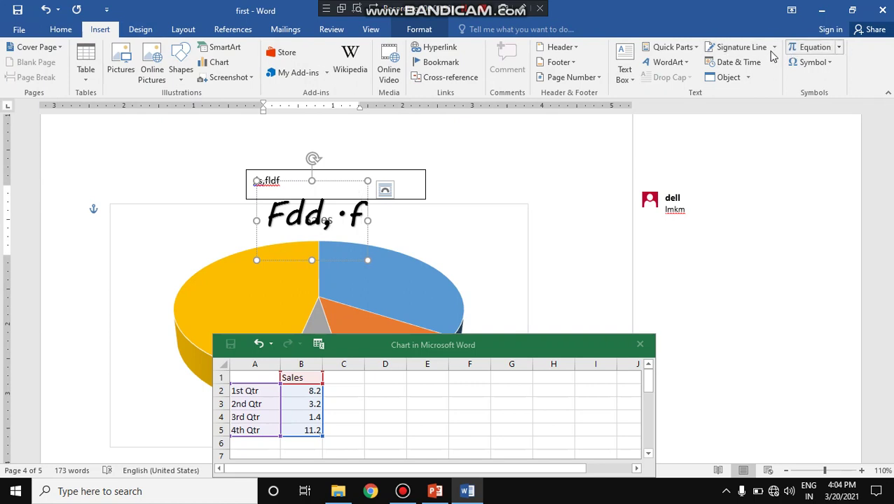